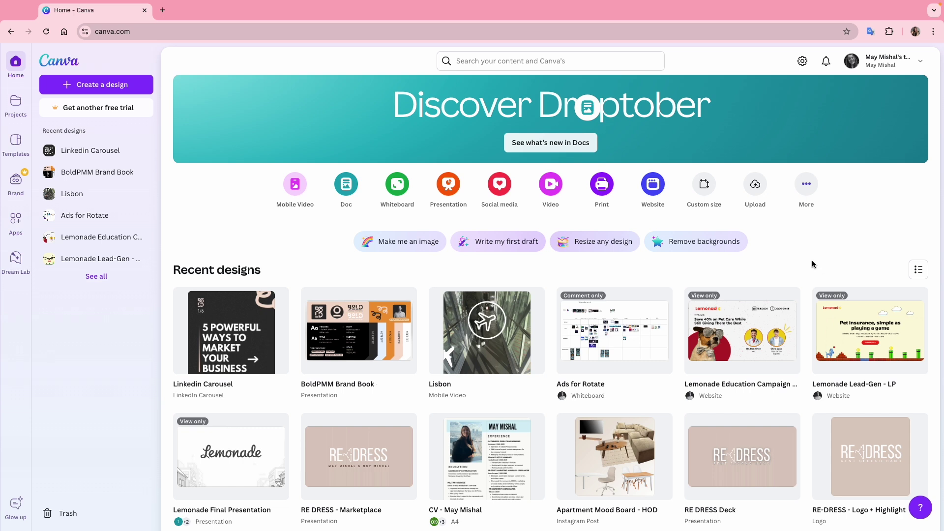
Search Canva for 'email signature' and scroll through the template results.
left_click(505, 58)
type("emai")
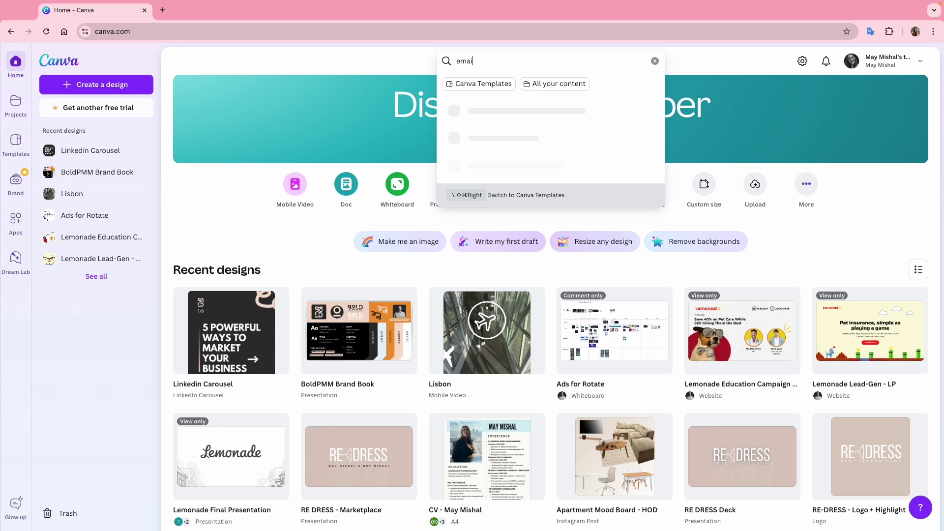
type("l signature")
left_click(570, 114)
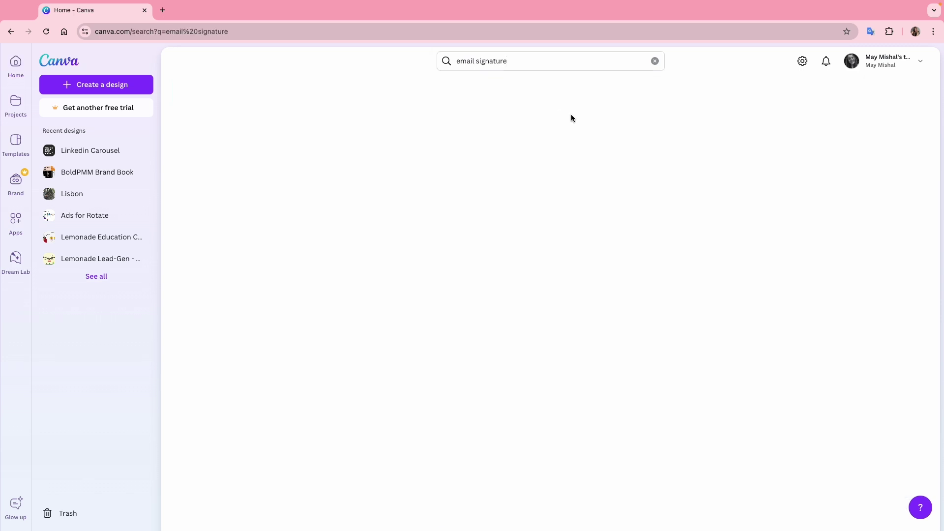
scroll(802, 241, "down", 4)
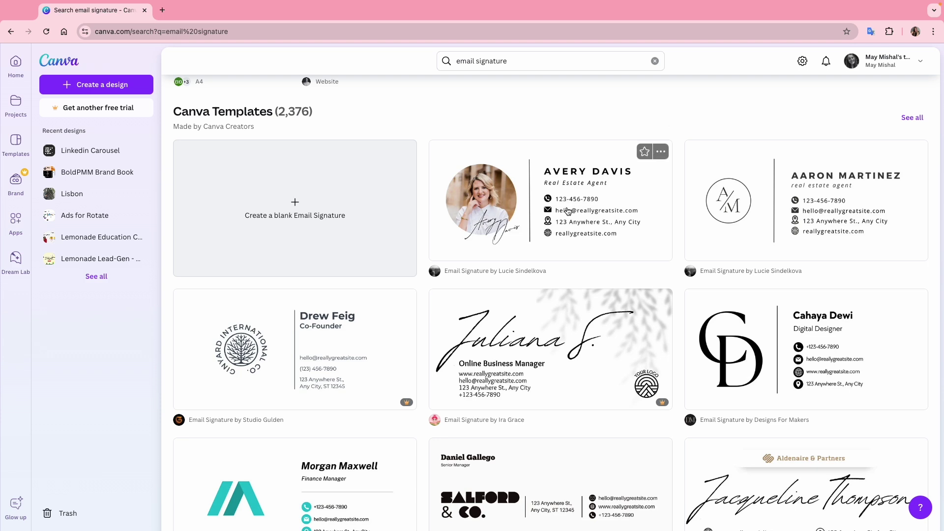
scroll(811, 239, "down", 2)
scroll(810, 241, "down", 2)
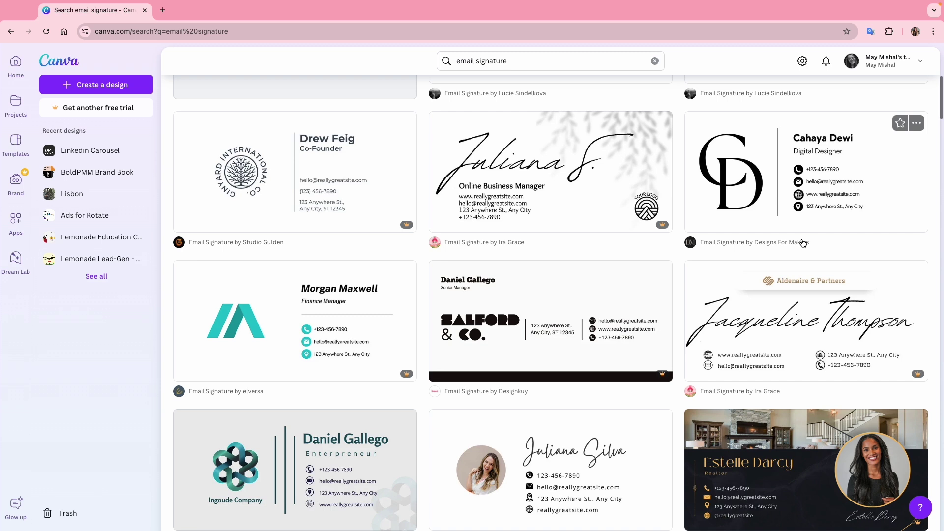
scroll(654, 275, "down", 2)
scroll(653, 339, "down", 2)
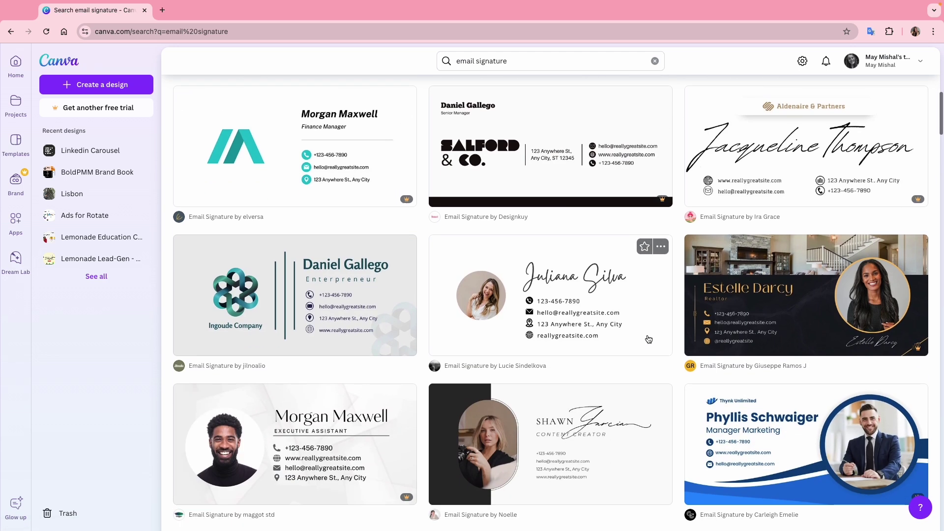
scroll(651, 398, "down", 2)
scroll(649, 438, "down", 2)
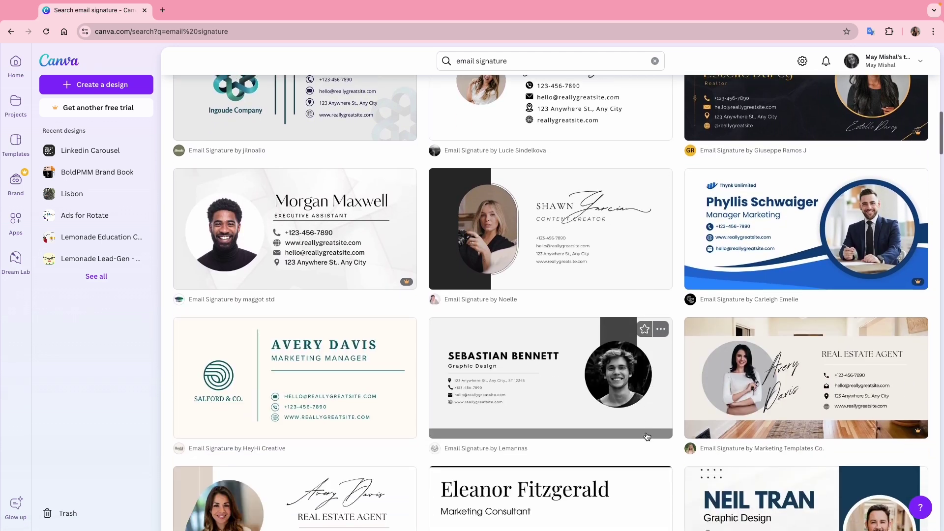
scroll(368, 415, "down", 2)
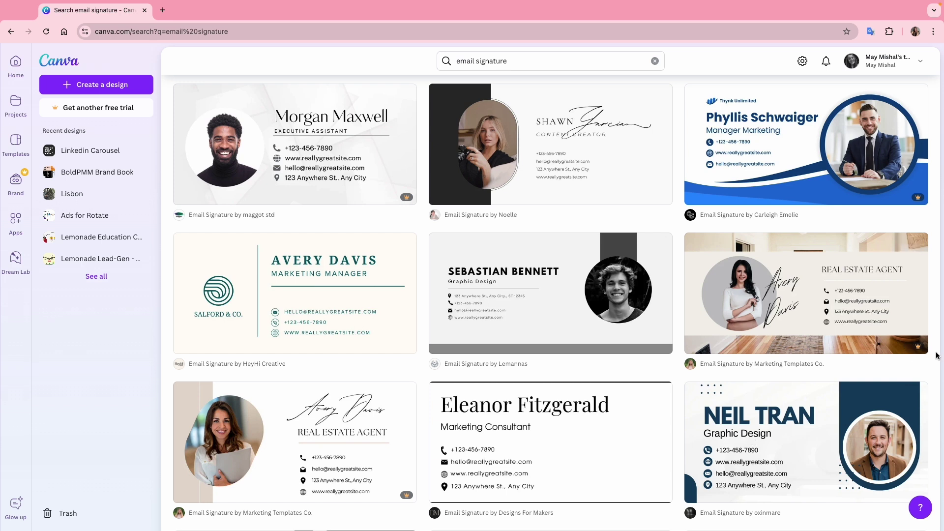
scroll(643, 391, "down", 4)
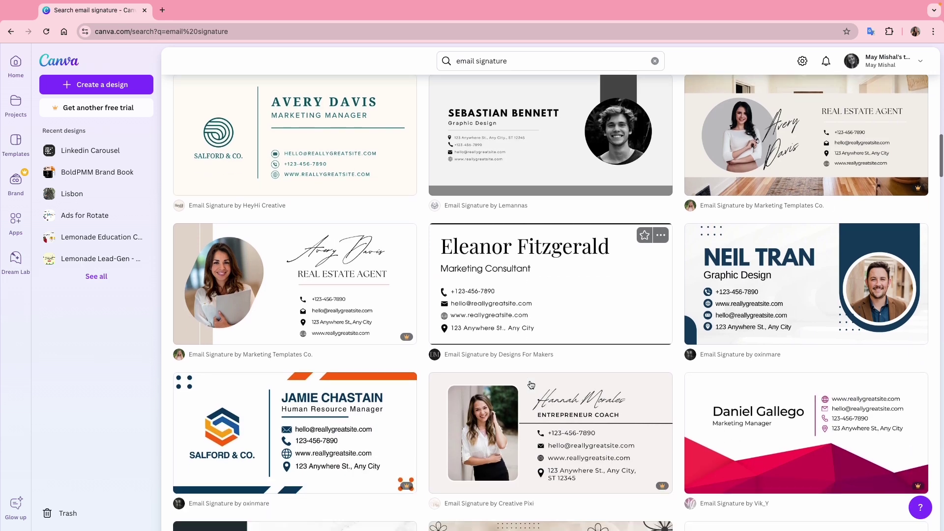
scroll(531, 384, "down", 2)
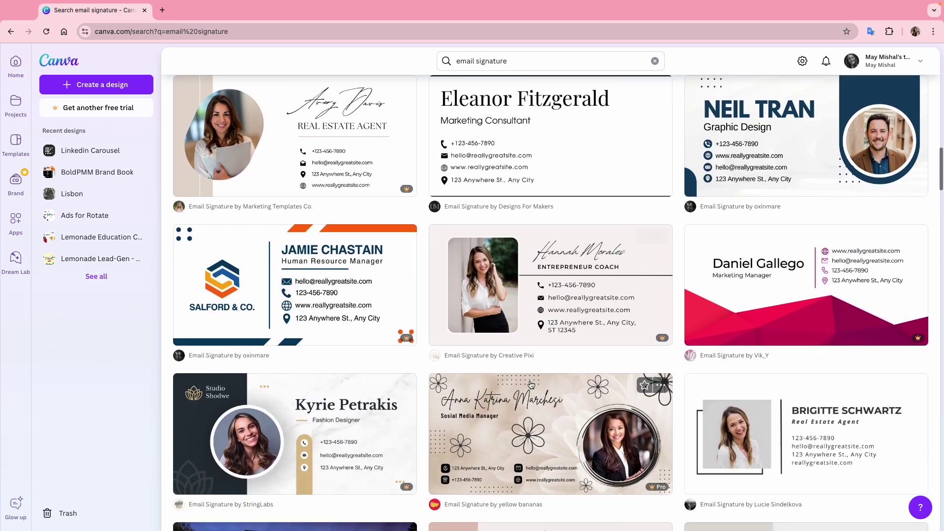
left_click(589, 293)
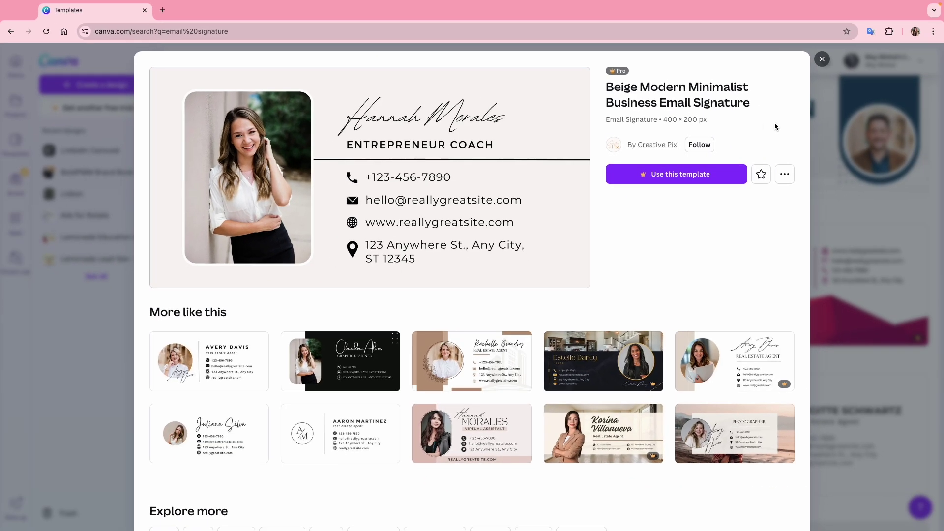
left_click(821, 59)
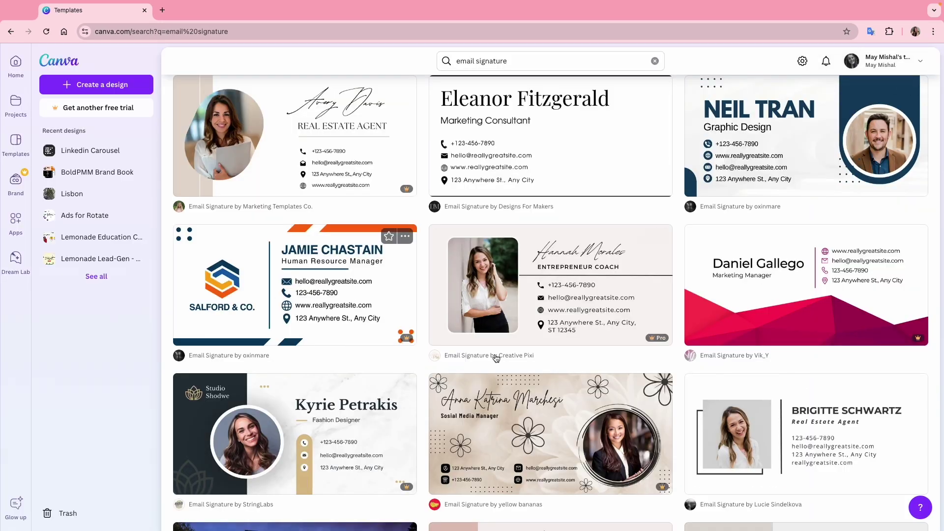
scroll(495, 358, "up", 4)
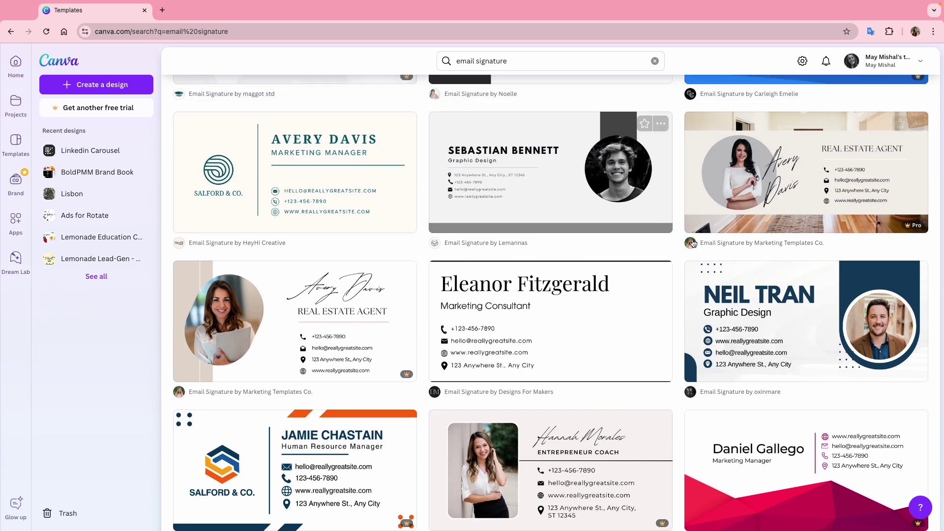
scroll(526, 378, "up", 2)
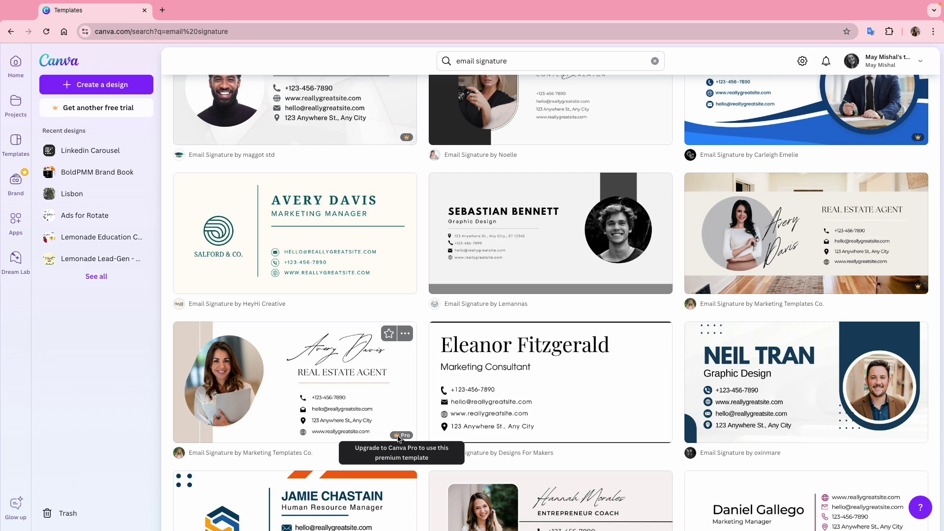
scroll(560, 398, "up", 3)
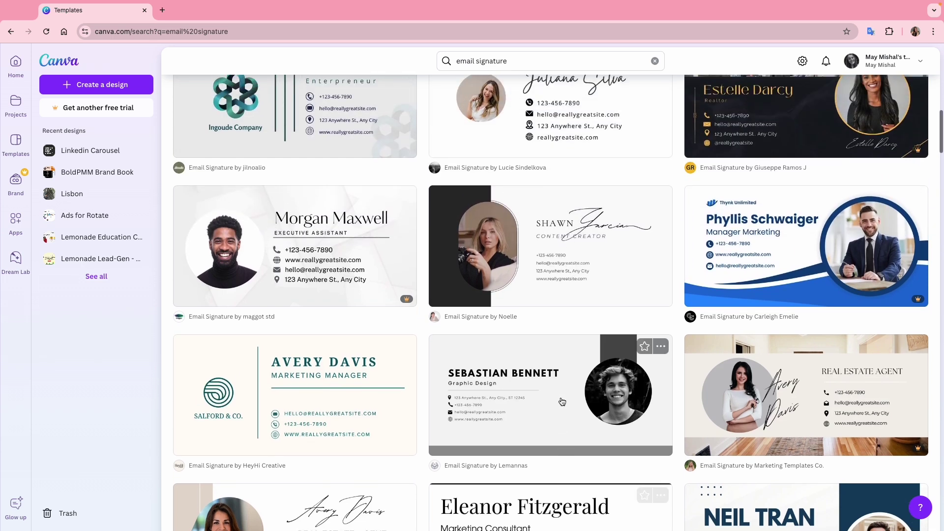
scroll(609, 322, "up", 2)
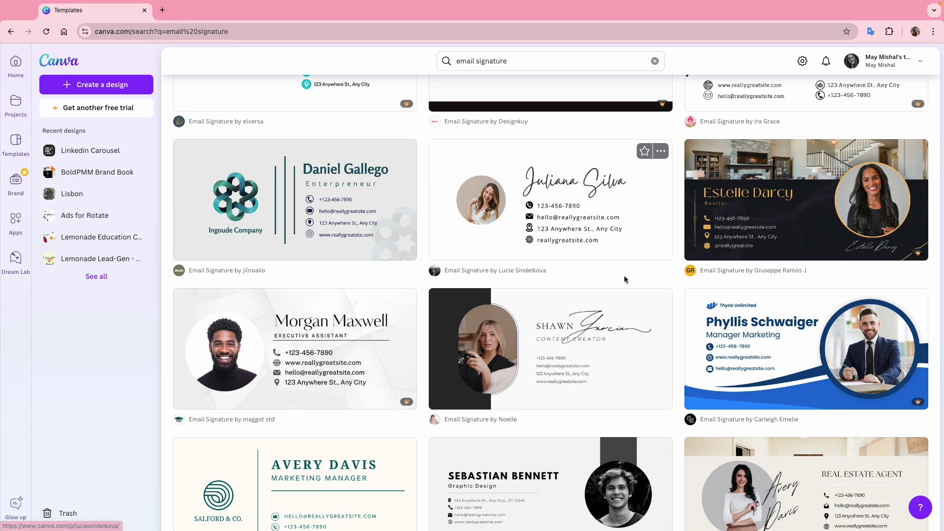
Start a custom-size design with width 400 px and height 150 px.
left_click(105, 89)
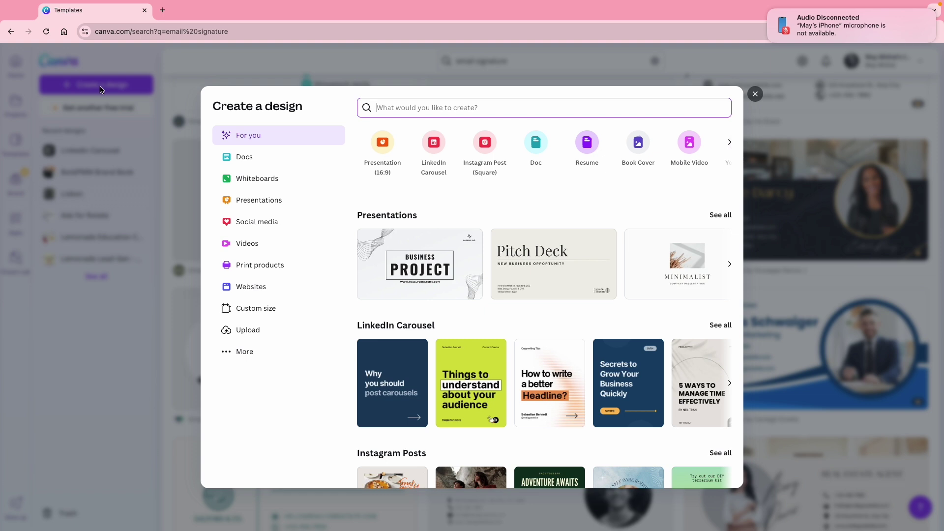
left_click(266, 315)
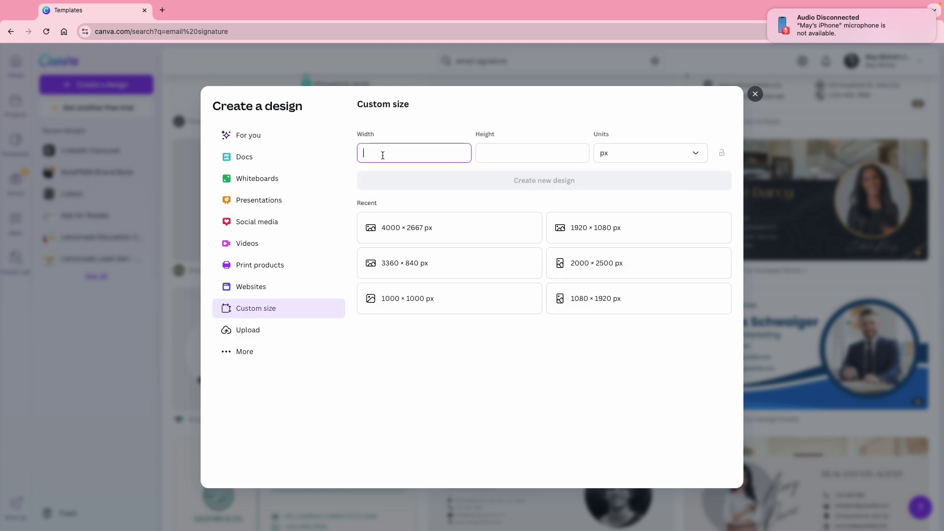
type("400")
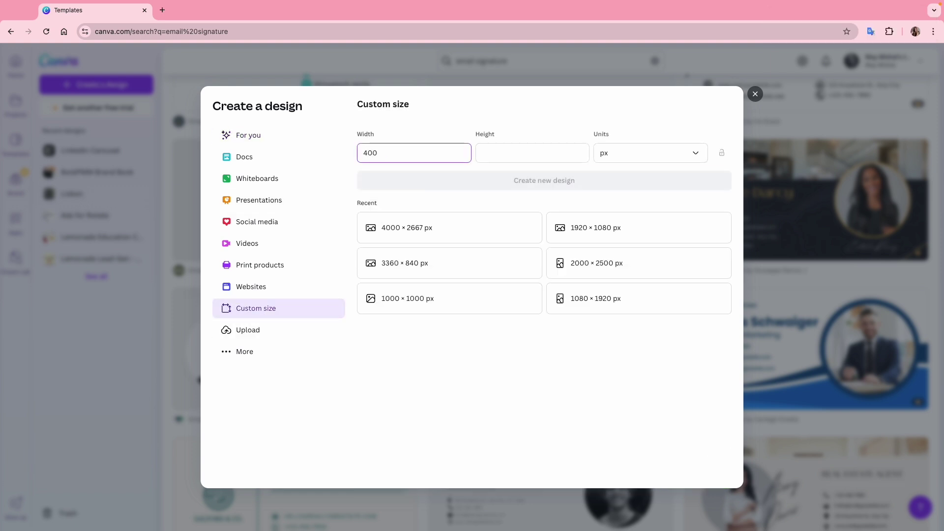
key("Tab")
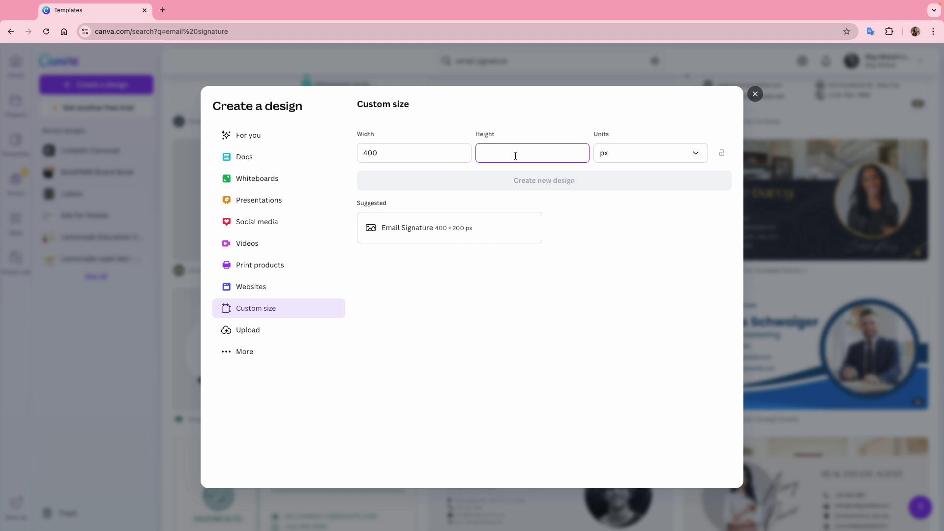
type("150")
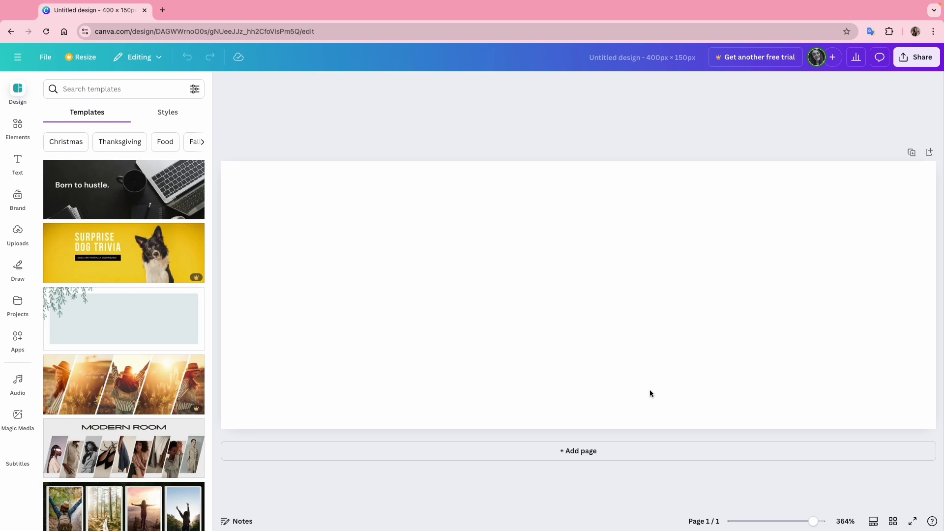
left_click_drag(812, 521, 792, 522)
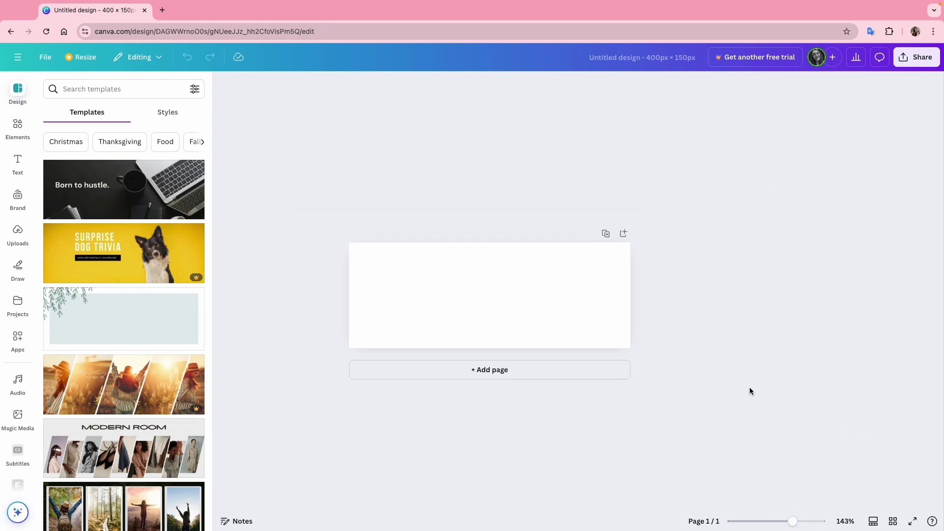
left_click(17, 127)
left_click(95, 89)
type("circle frame")
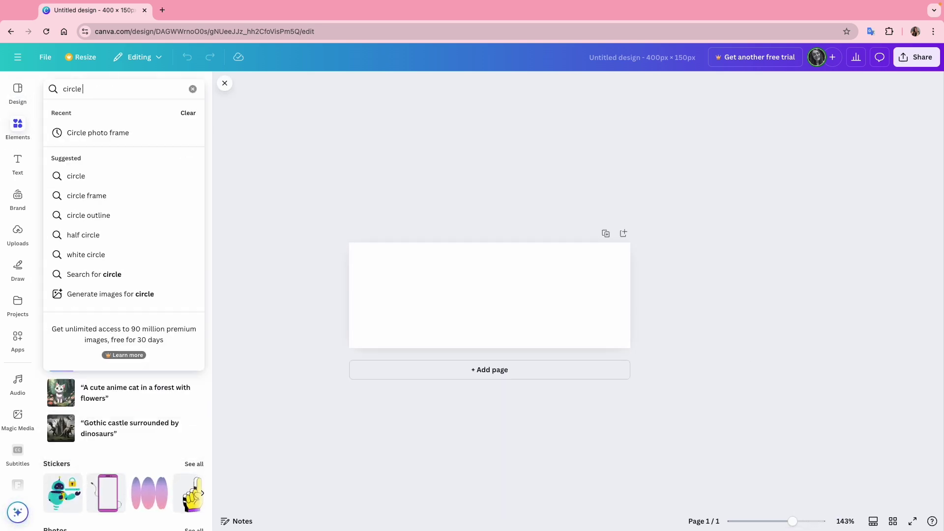
key("Return")
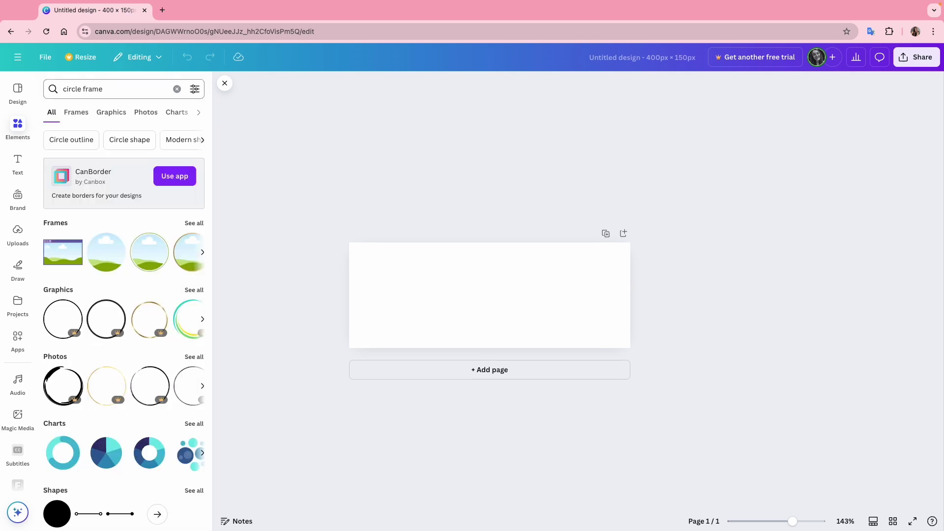
left_click(193, 222)
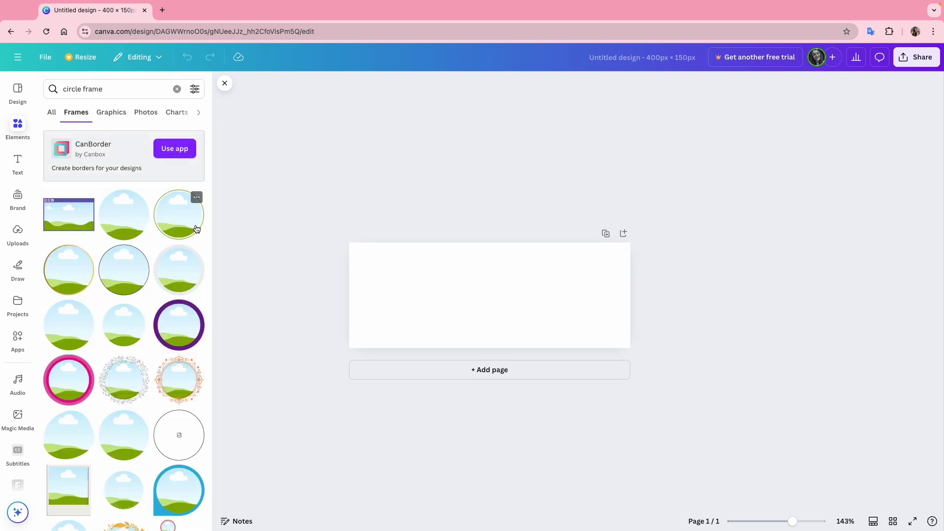
left_click(179, 275)
left_click_drag(495, 300, 441, 337)
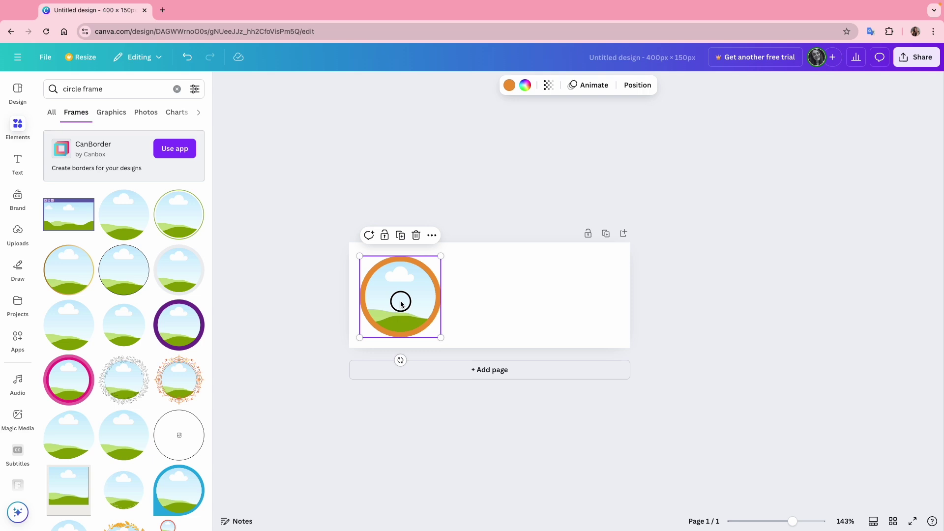
left_click(18, 230)
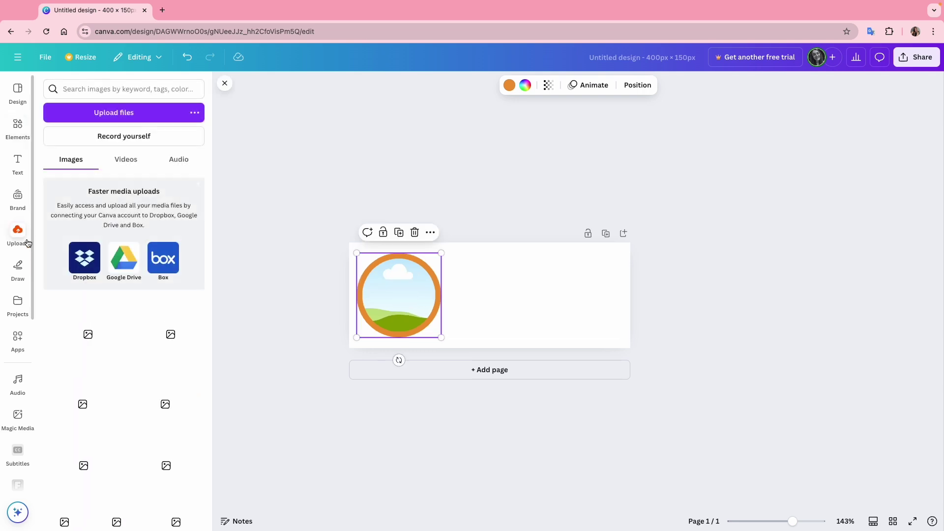
left_click(71, 325)
left_click_drag(491, 300, 401, 298)
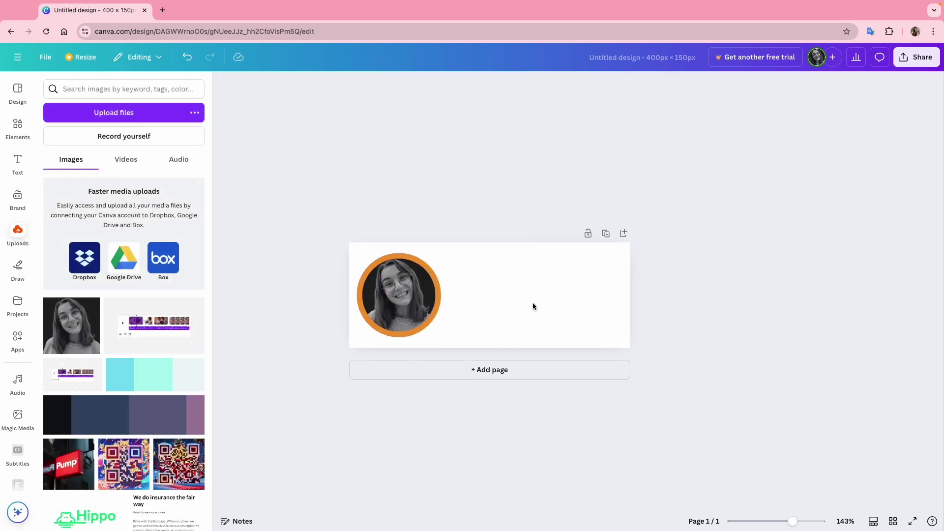
left_click(440, 296)
key("Delete")
key("Delete")
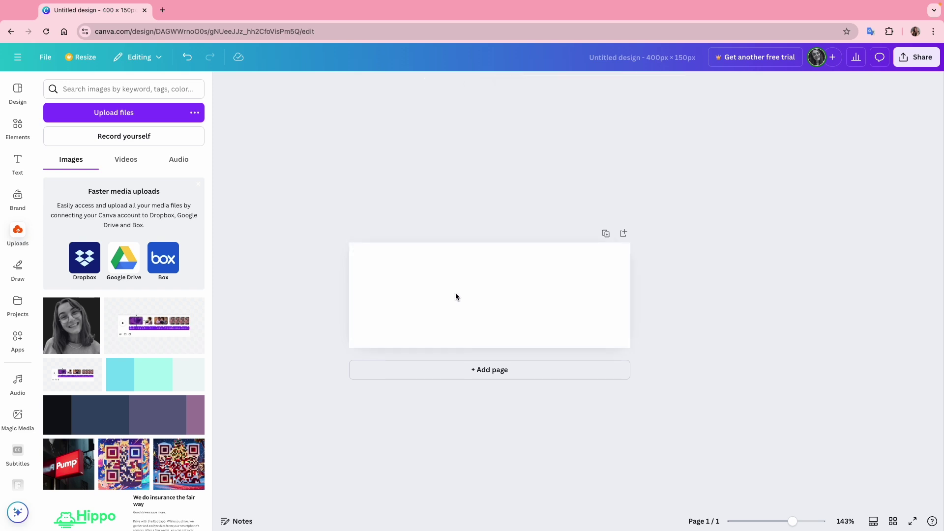
Place a circle frame at the page's left and drop the uploaded portrait photo into it.
left_click(18, 127)
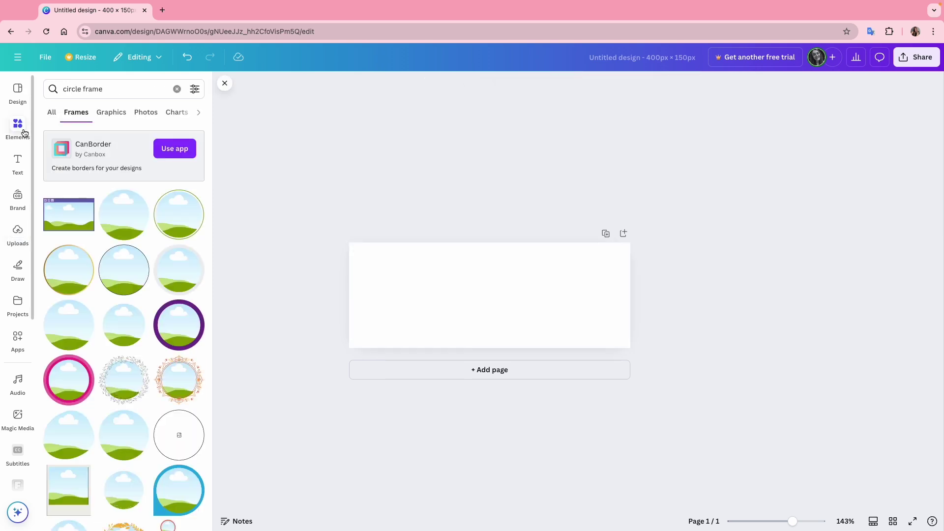
left_click(117, 221)
left_click_drag(497, 305, 396, 303)
left_click(515, 304)
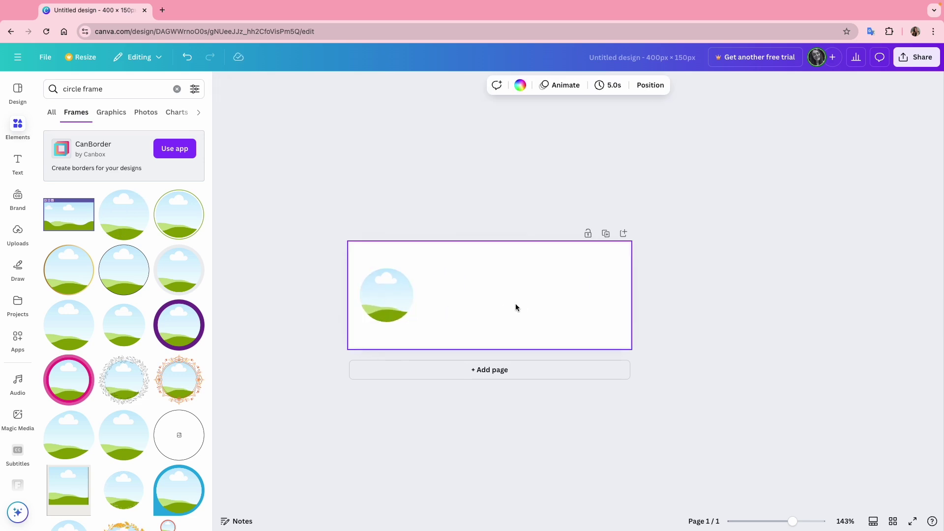
left_click(18, 234)
left_click(72, 325)
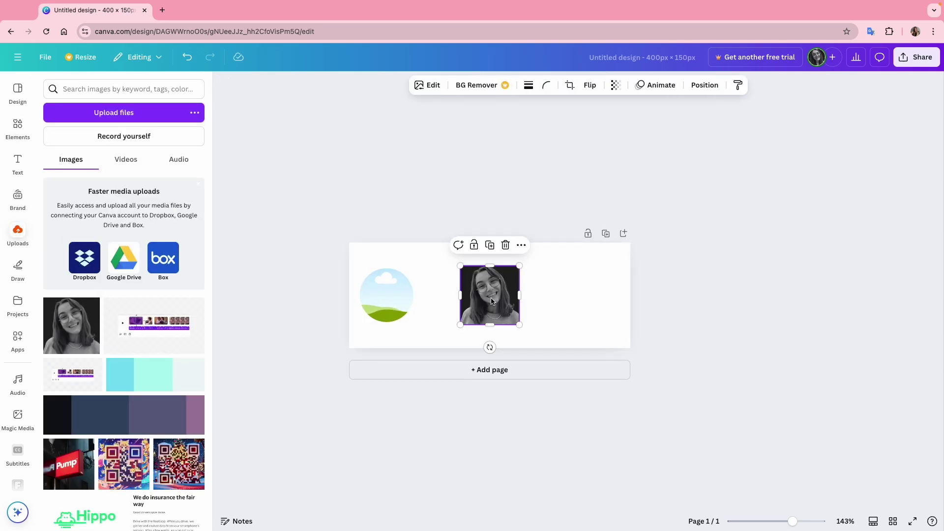
left_click_drag(488, 295, 408, 298)
left_click(467, 299)
Add an orange brand-colour circle behind the photo, sized to form a ring.
key("c")
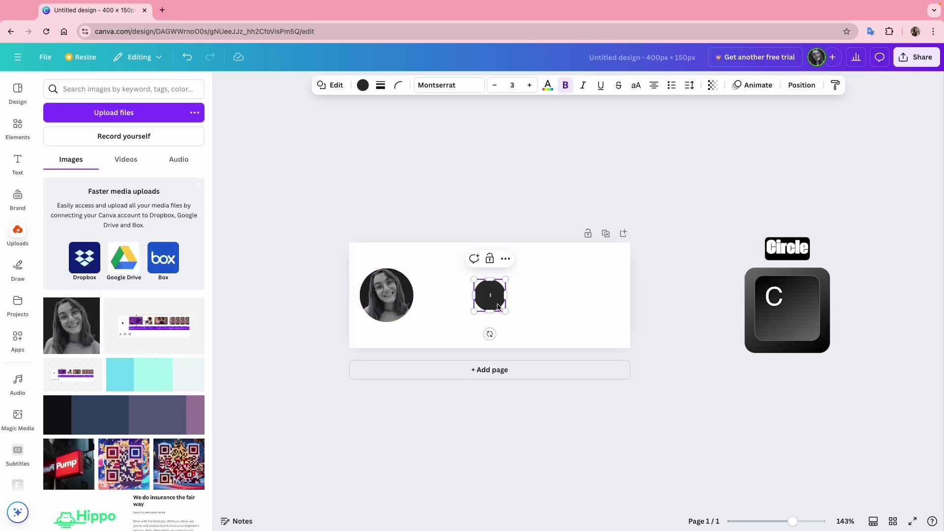
left_click(362, 84)
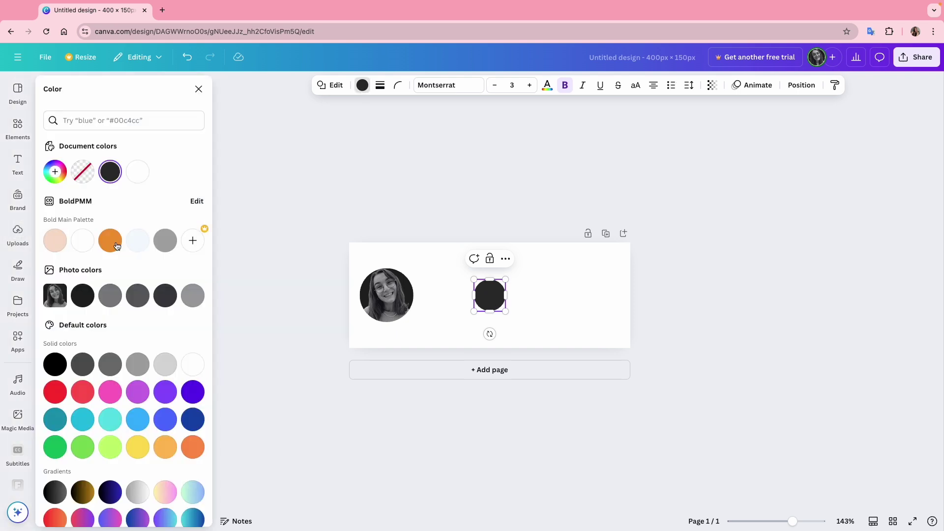
left_click(110, 241)
left_click_drag(492, 297, 419, 328)
left_click(801, 84)
key("ctrl+bracketleft")
left_click_drag(420, 264, 415, 260)
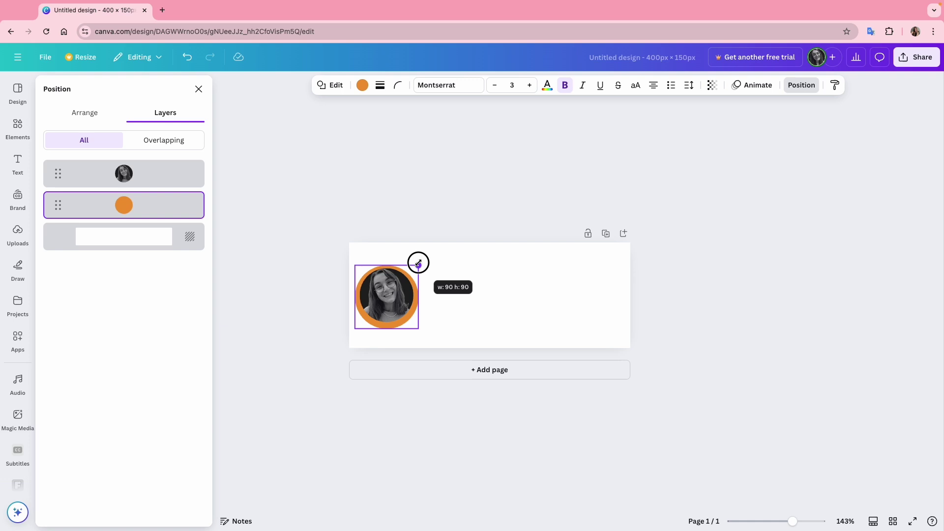
left_click_drag(416, 327, 416, 325)
Middle-align and group the photo with its orange ring, enlarging it to about 124.6 px square.
left_click(391, 303, "shift")
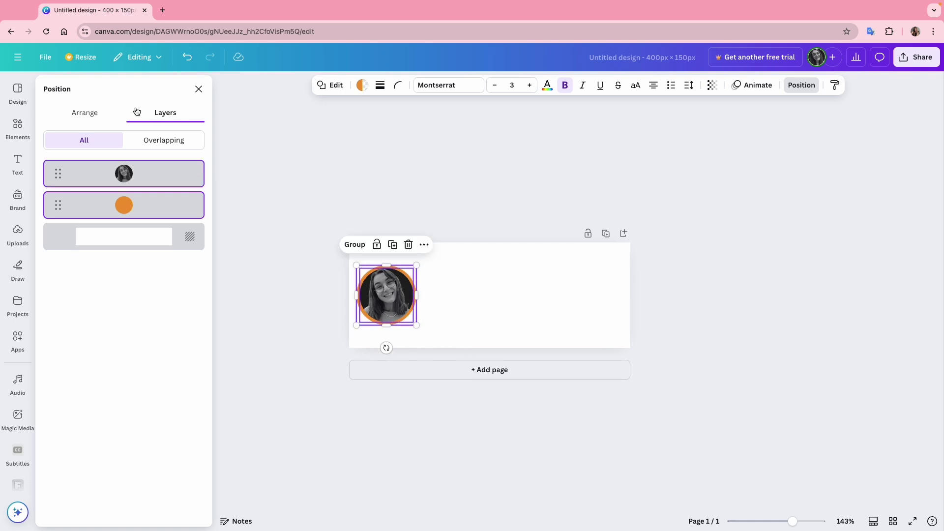
left_click(85, 112)
left_click(96, 236)
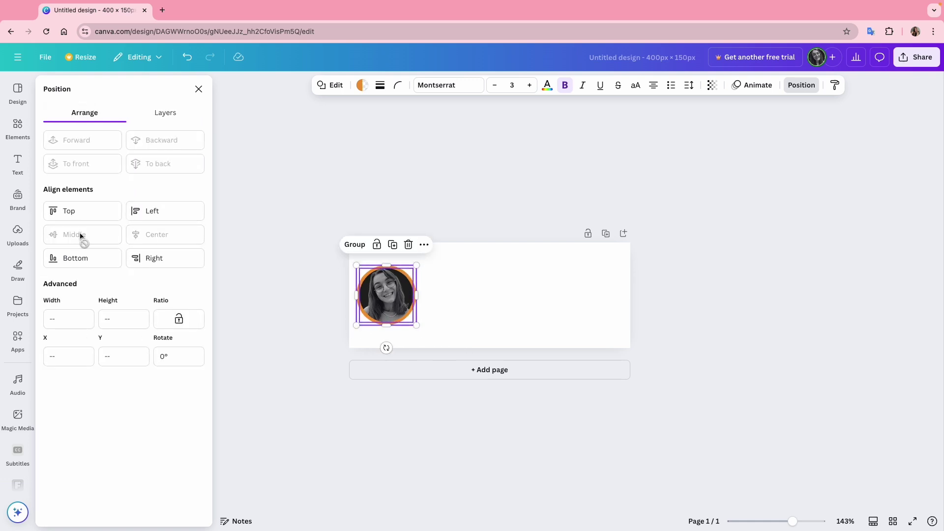
left_click(354, 244)
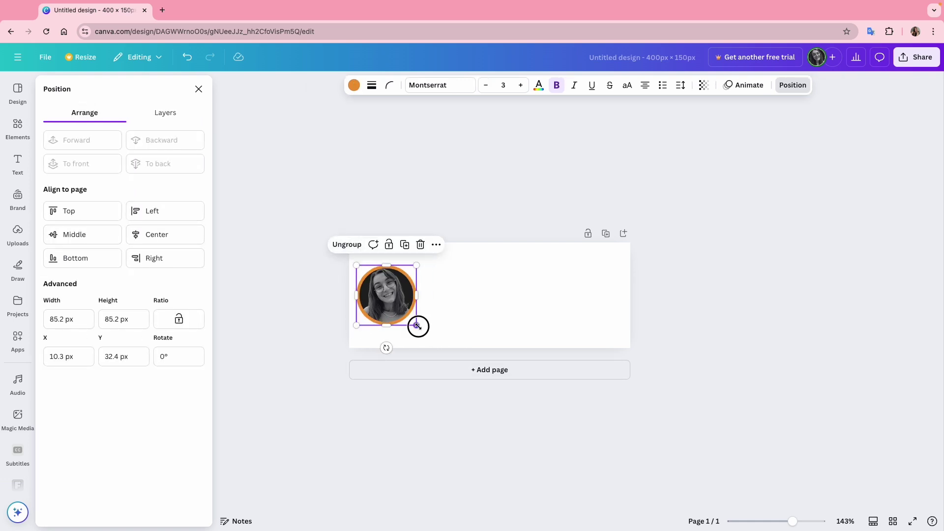
left_click_drag(417, 324, 433, 346)
left_click_drag(356, 266, 349, 257)
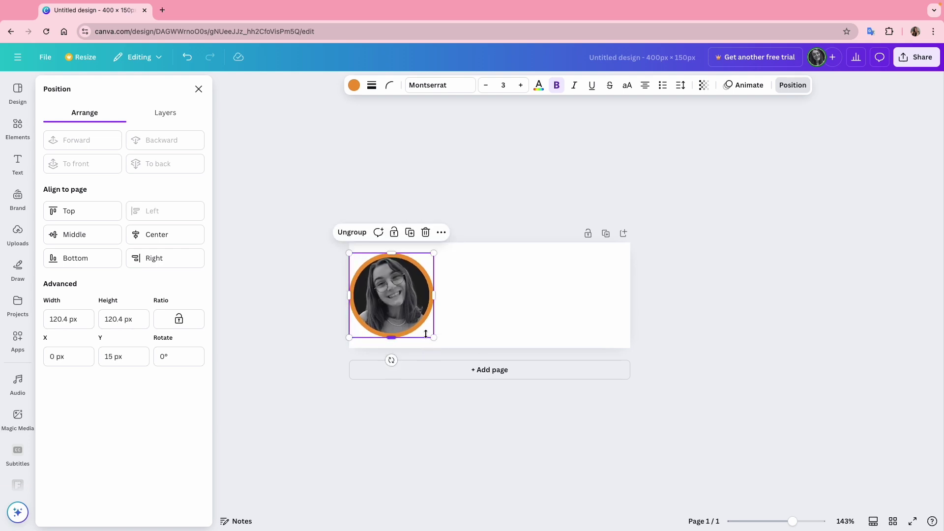
left_click_drag(433, 337, 436, 341)
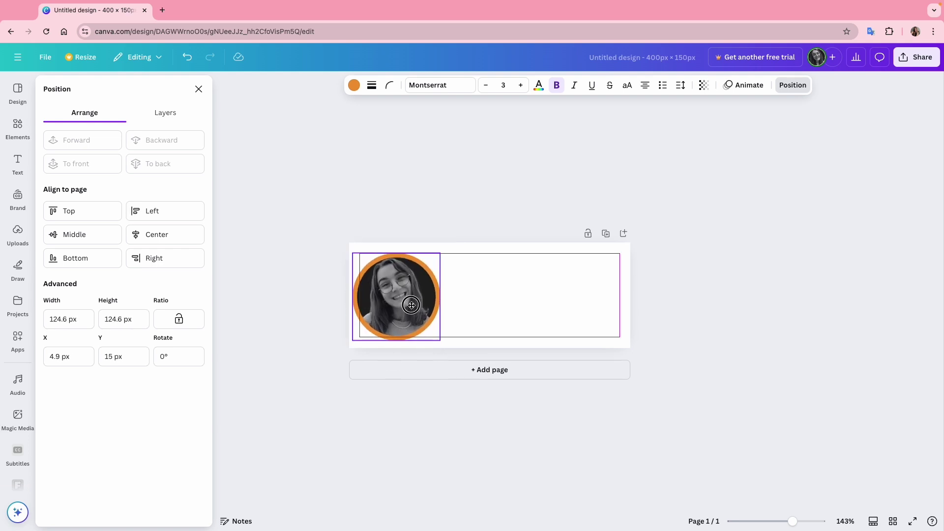
left_click(700, 316)
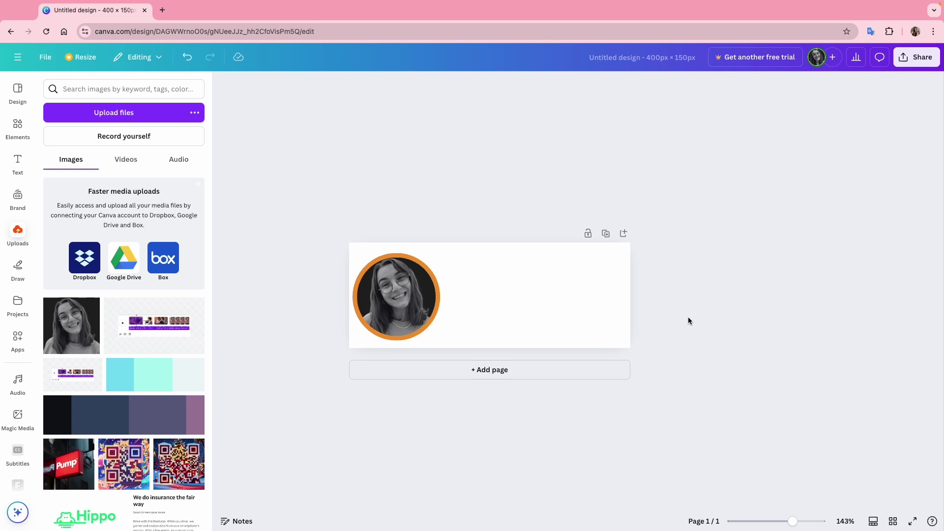
left_click_drag(792, 521, 802, 521)
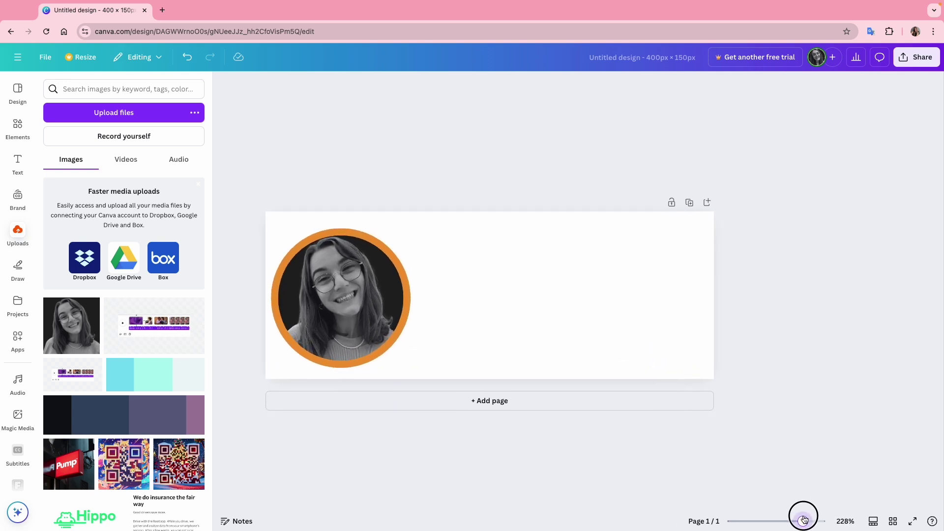
Centre the grouped portrait vertically on the page.
left_click(402, 308)
left_click_drag(350, 290, 349, 287)
left_click(482, 290)
Add a weight-1 line, rotate it vertical, and shorten it beside the portrait.
key("l")
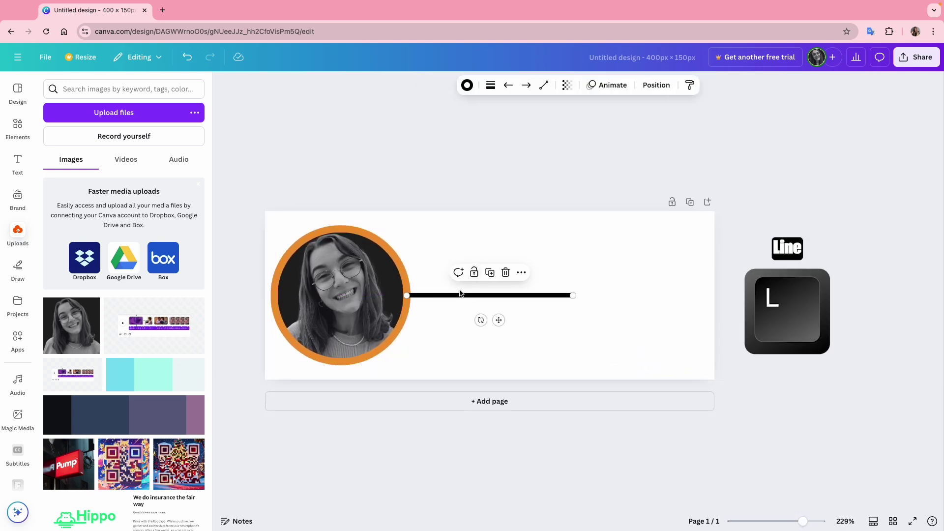
left_click(490, 85)
left_click_drag(430, 173, 426, 176)
left_click_drag(481, 319, 409, 287)
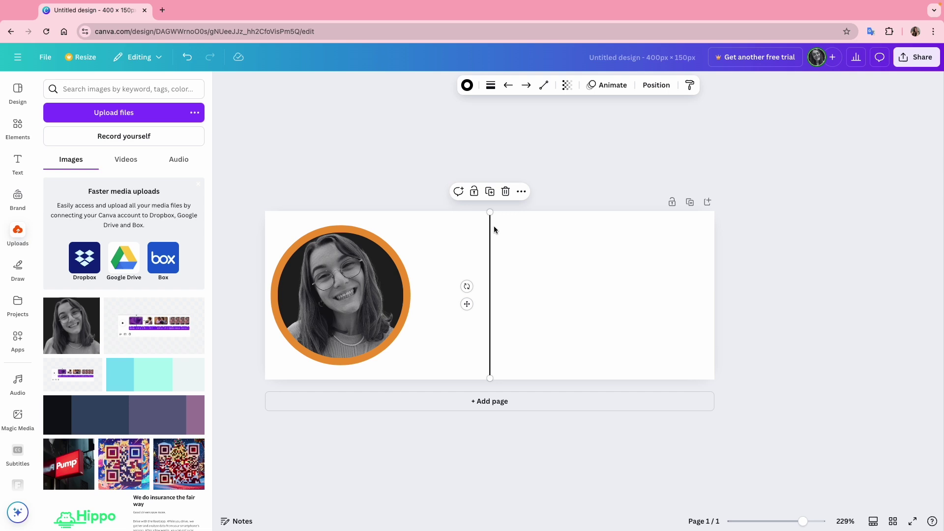
left_click_drag(493, 226, 430, 225)
left_click_drag(431, 377, 431, 364)
left_click(517, 332)
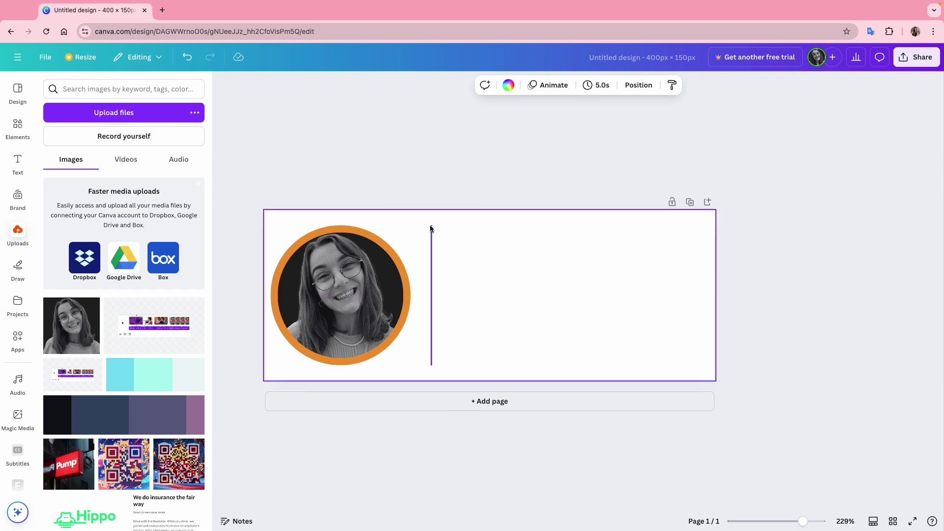
left_click(815, 309)
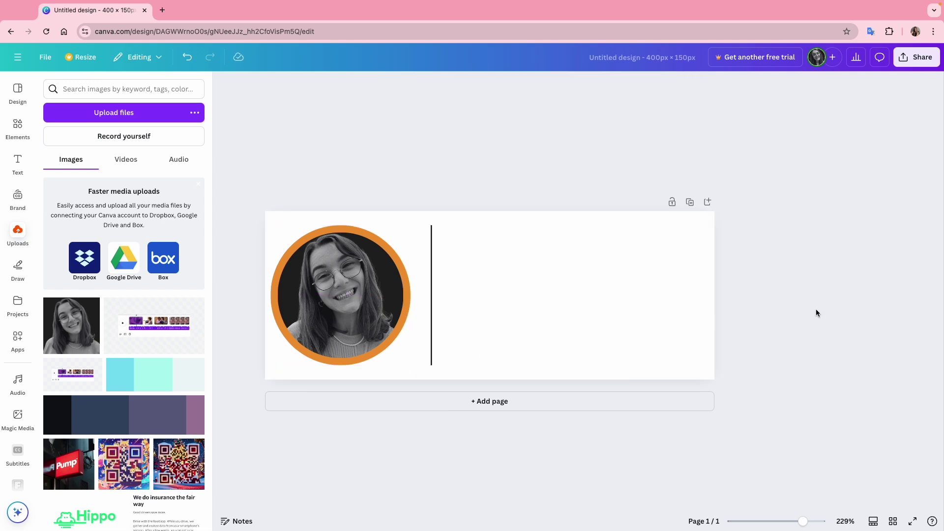
Add a left-aligned text box right of the divider containing the person's name.
key("t")
left_click_drag(505, 289, 625, 270)
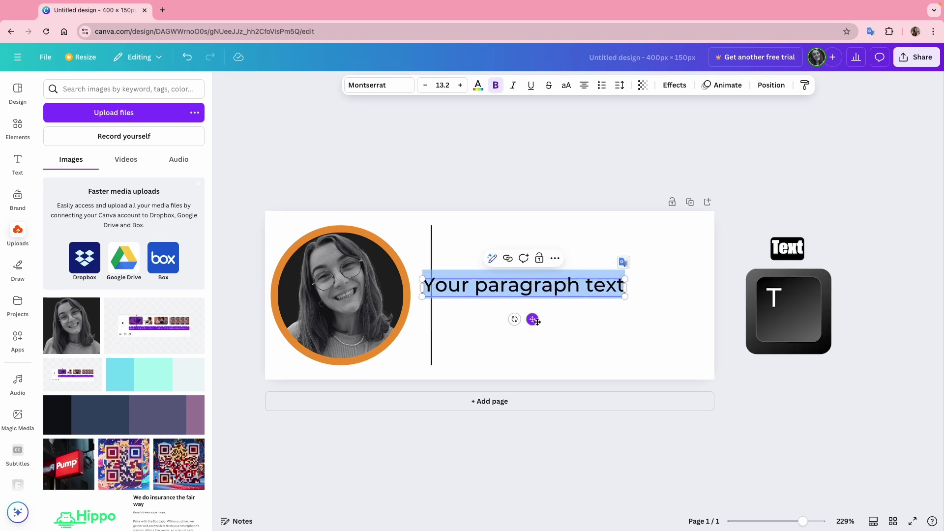
left_click_drag(535, 318, 552, 276)
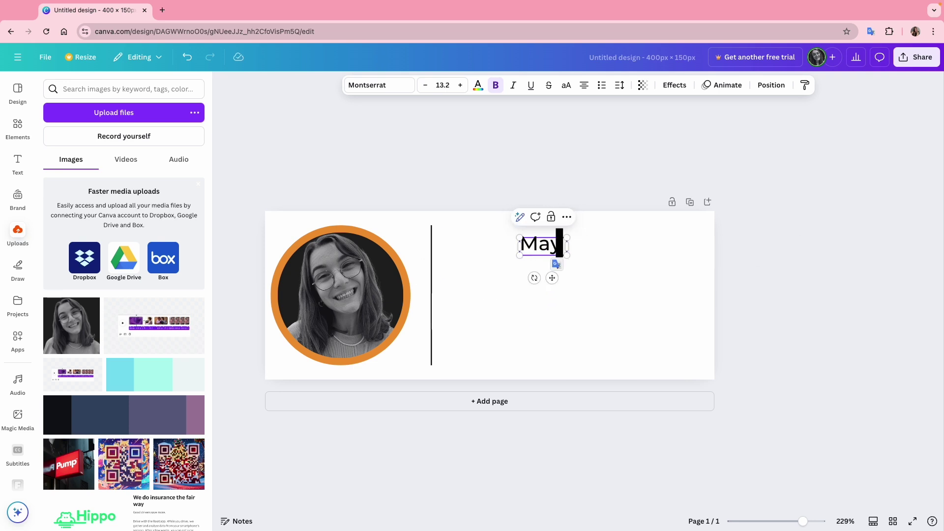
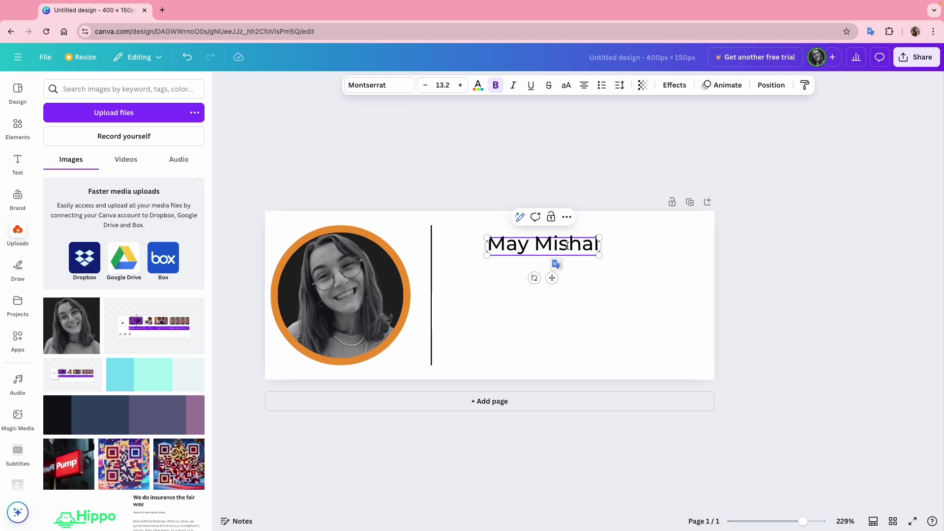
scroll(564, 247, "down", 1)
triple_click(564, 247)
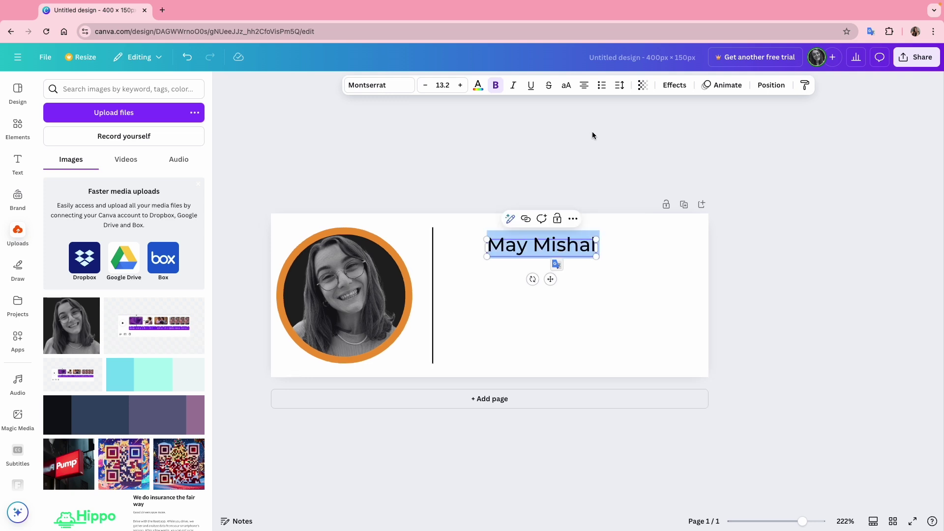
left_click(585, 87)
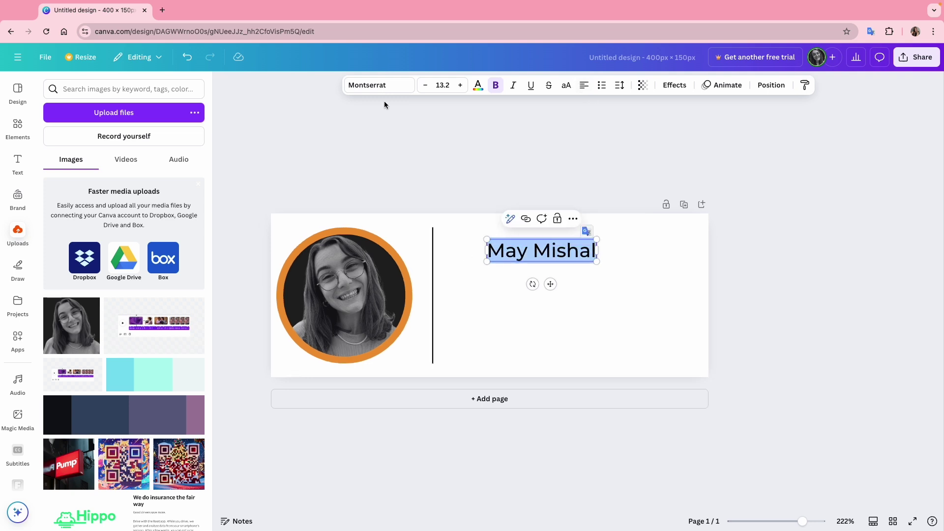
Style the name as Montserrat Bold, size 15, in uppercase.
left_click(378, 86)
scroll(160, 395, "down", 6)
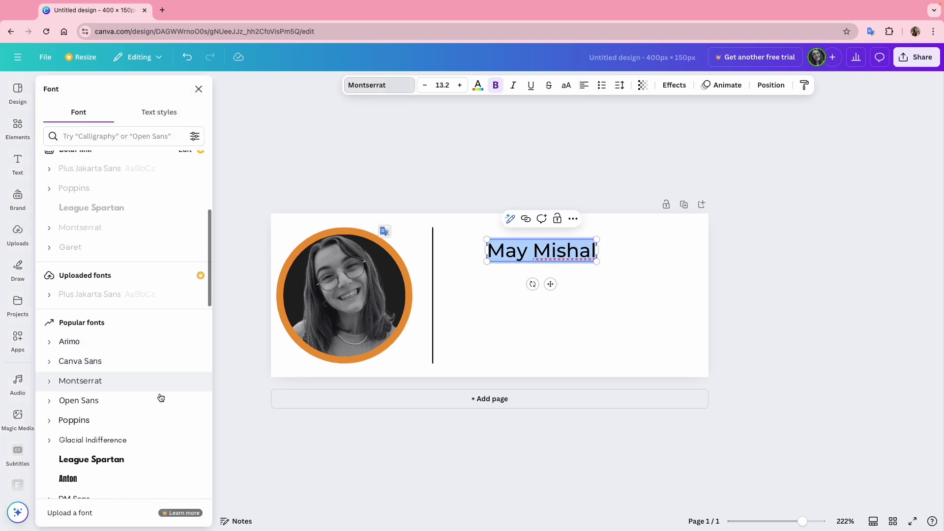
left_click(58, 307)
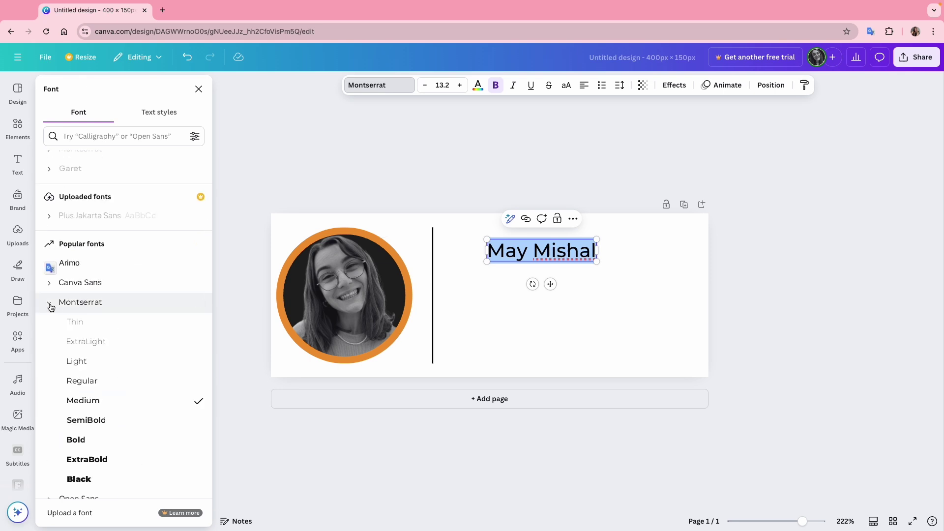
left_click(86, 443)
left_click(532, 249)
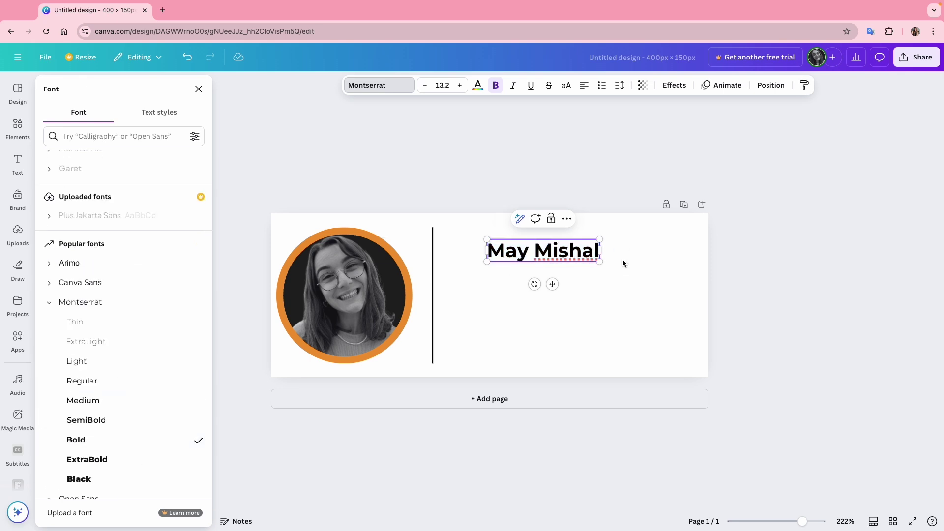
key("Escape")
key("super+shift+period")
key("super+shift+period")
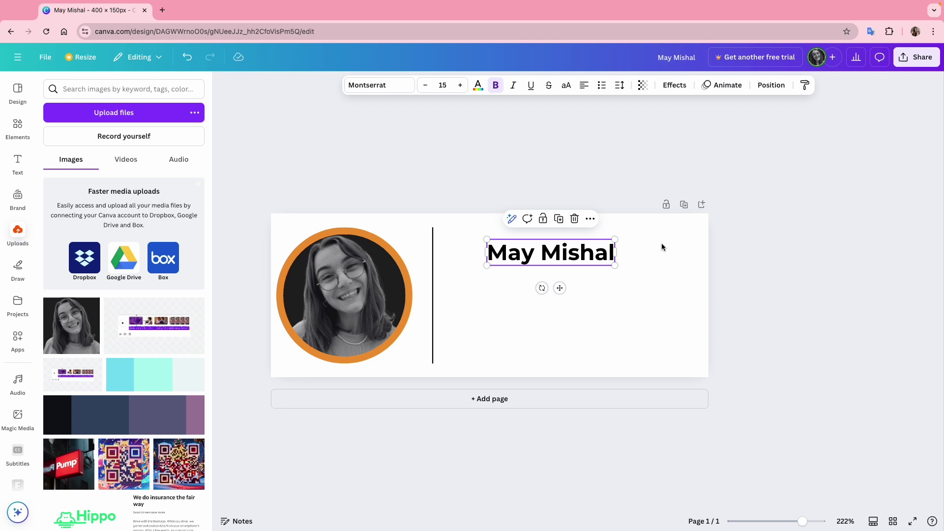
left_click(661, 246)
double_click(537, 254)
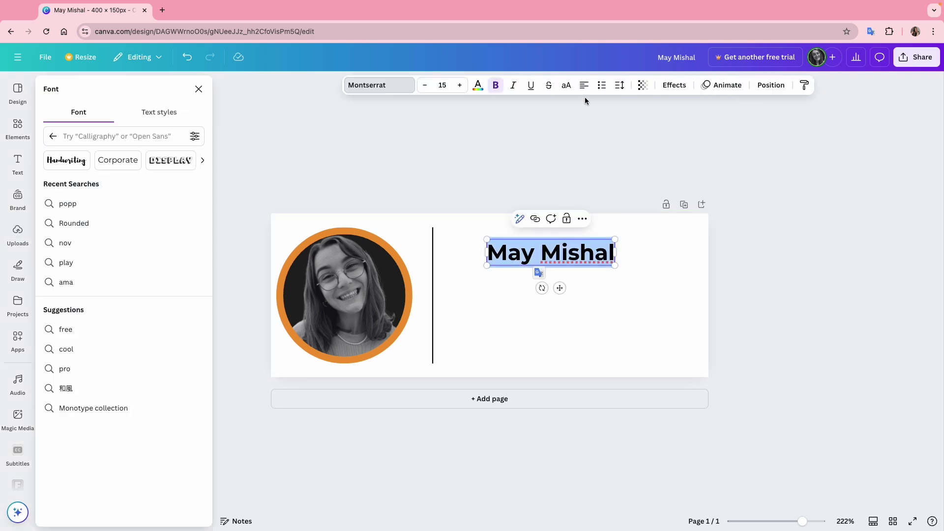
left_click(566, 85)
Move the name to the top and change the duplicate line to 'Account Director, BoldPMM' in sentence case.
left_click_drag(613, 264, 531, 281)
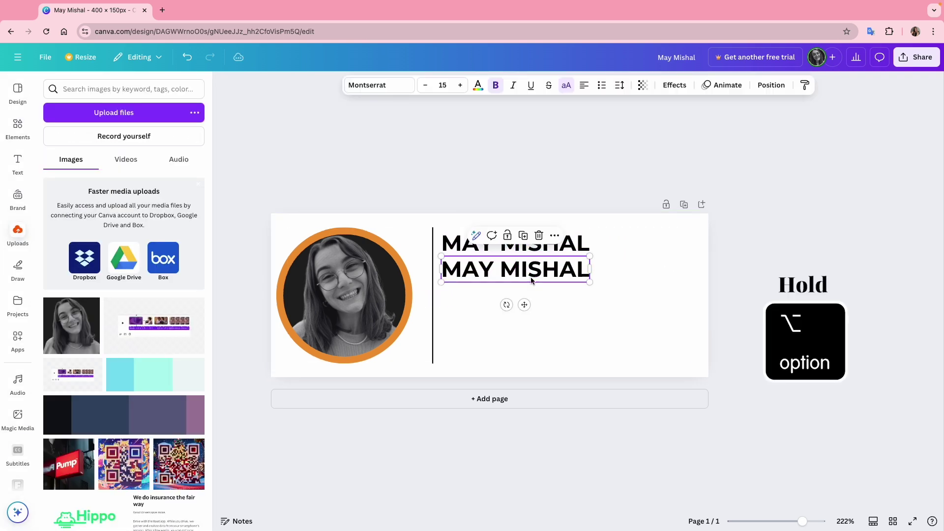
double_click(531, 278)
type("ACCOUNT DI")
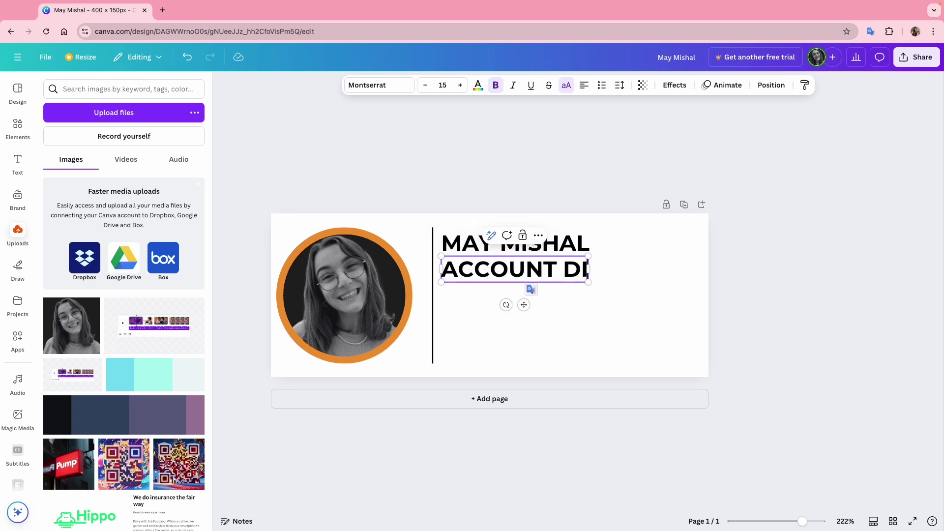
type("RECTOR, BOL")
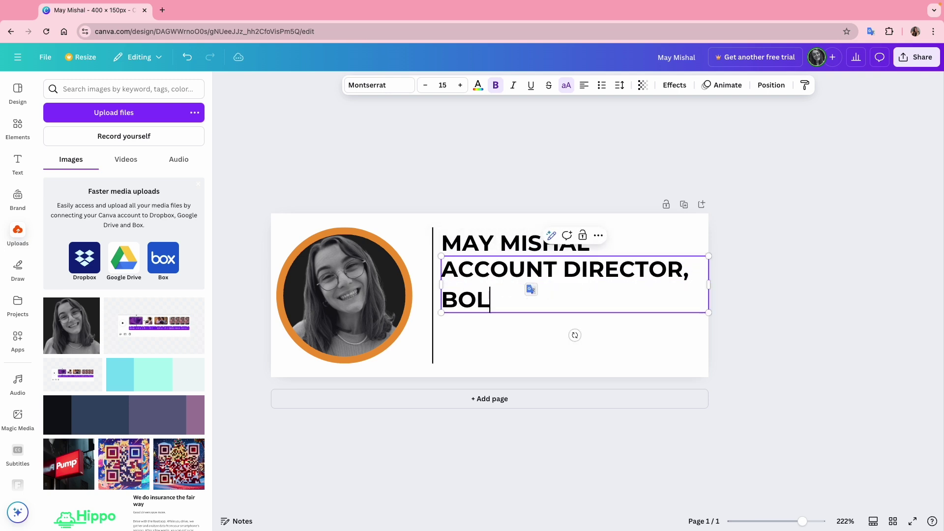
type("DPMM")
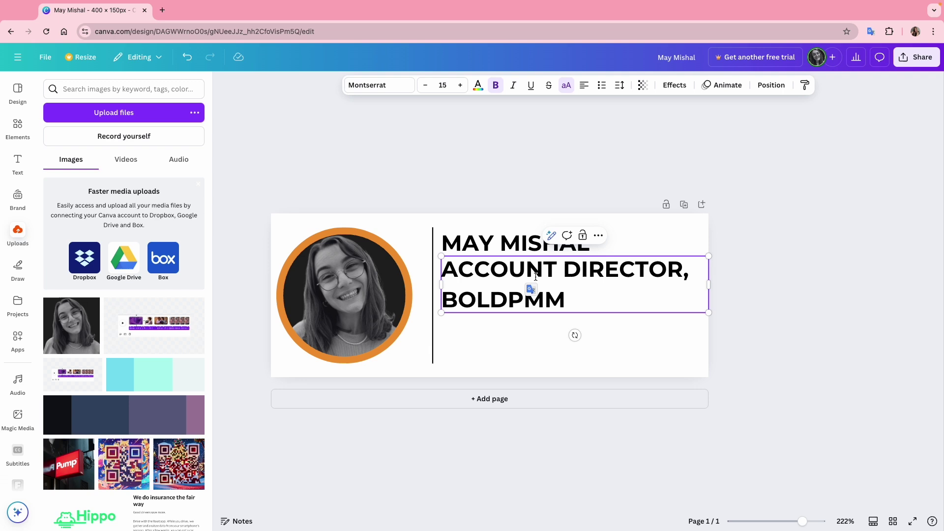
triple_click(535, 277)
left_click(566, 85)
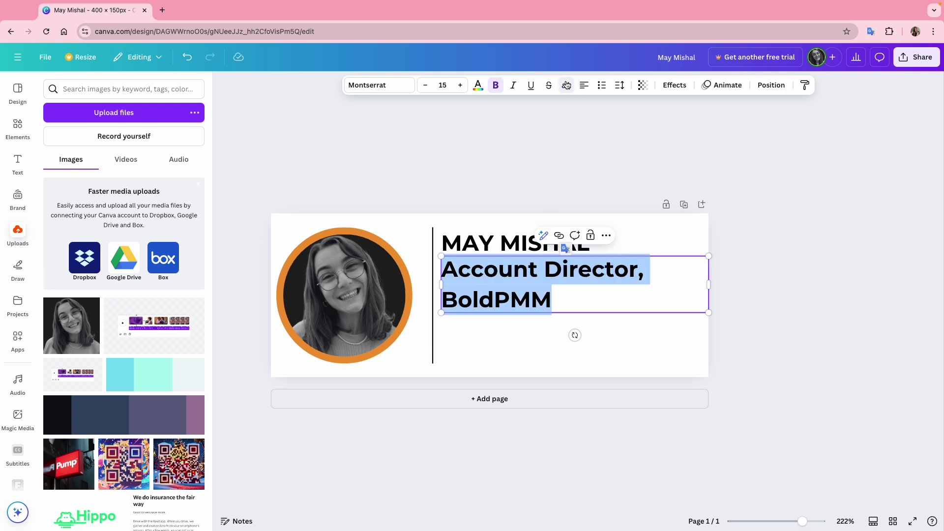
Set the subtitle to Poppins Medium, size 11, in orange.
left_click(386, 86)
left_click(92, 129)
type("popp")
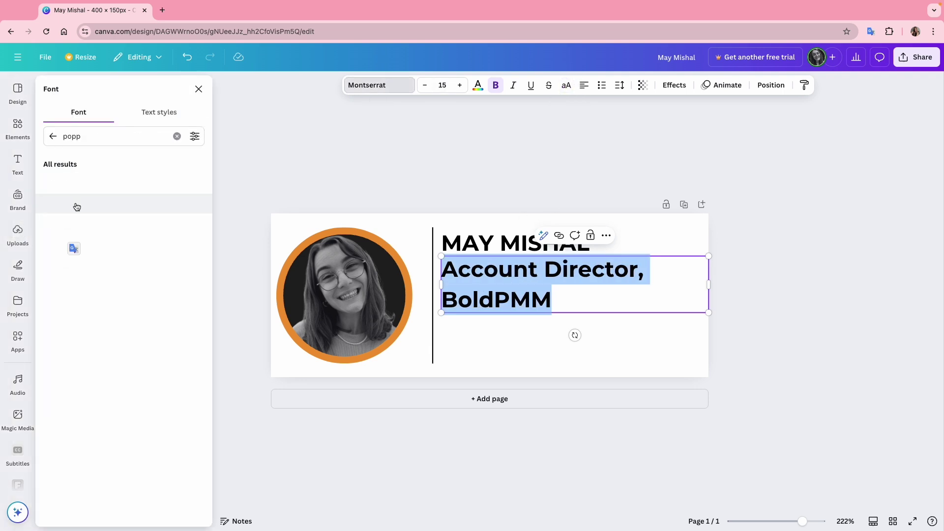
left_click(77, 280)
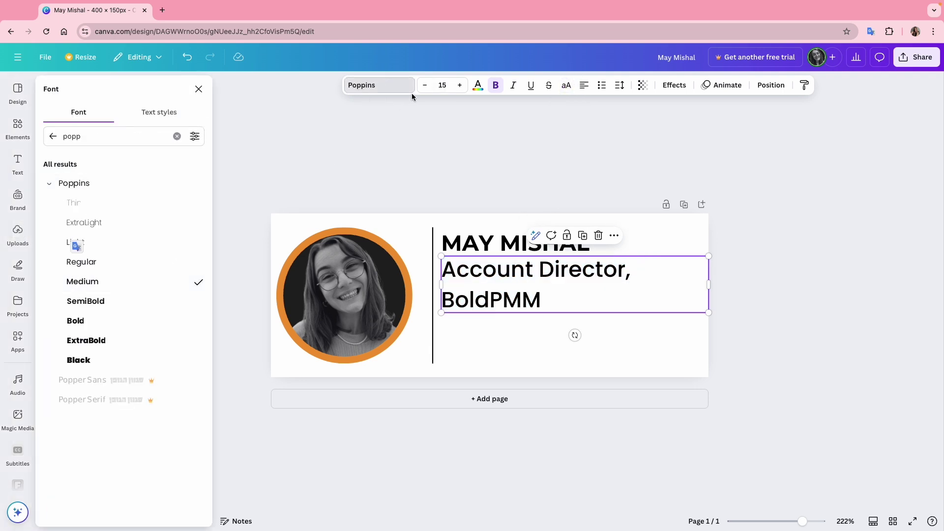
left_click(426, 86)
left_click(425, 86)
left_click(426, 86)
left_click(426, 86)
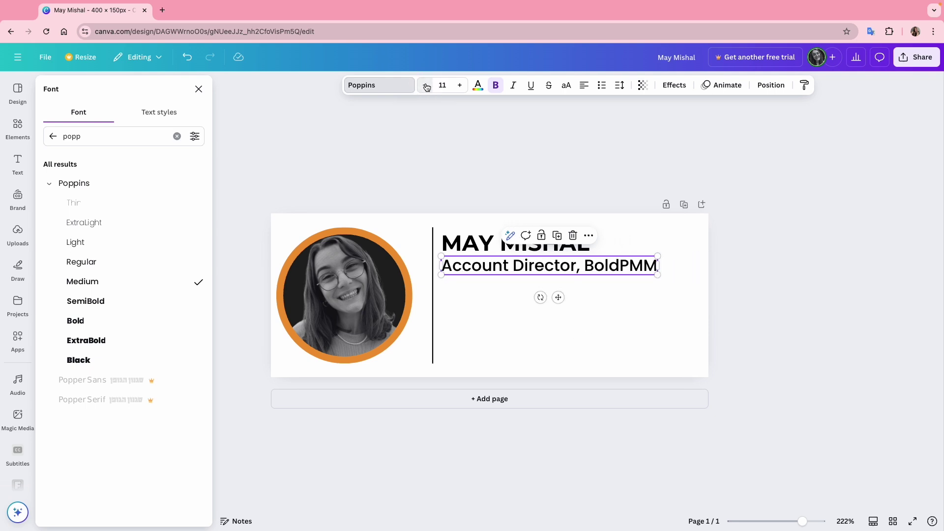
left_click(477, 86)
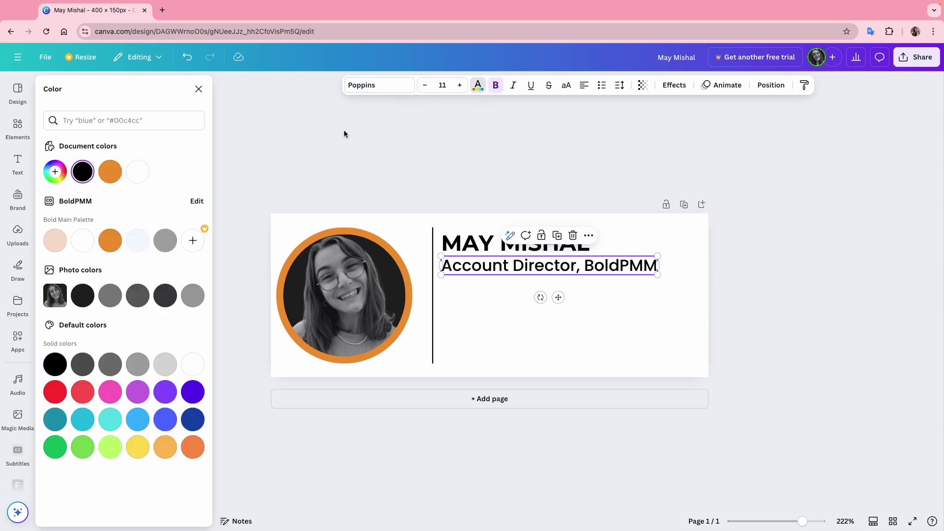
left_click(110, 241)
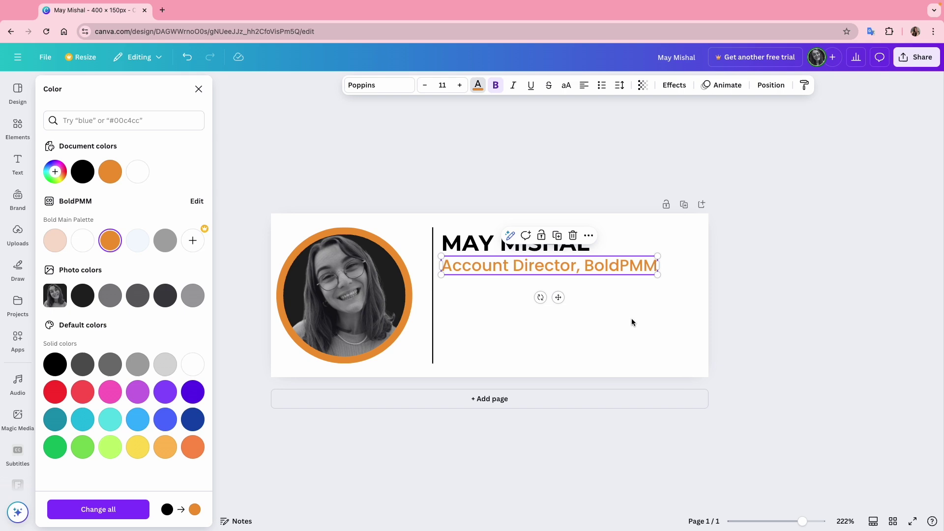
Duplicate the subtitle below itself and make the copy black at size 9.
left_click_drag(506, 265, 506, 289)
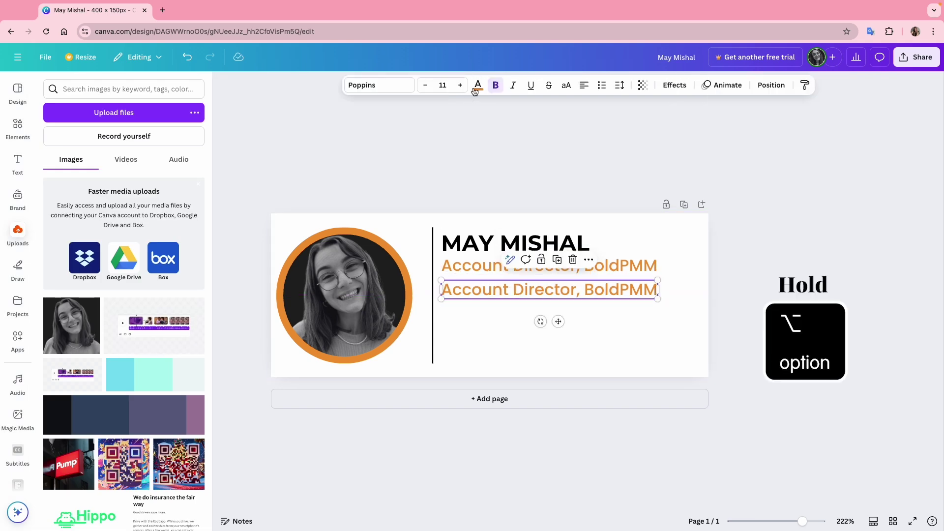
left_click(475, 89)
left_click(82, 171)
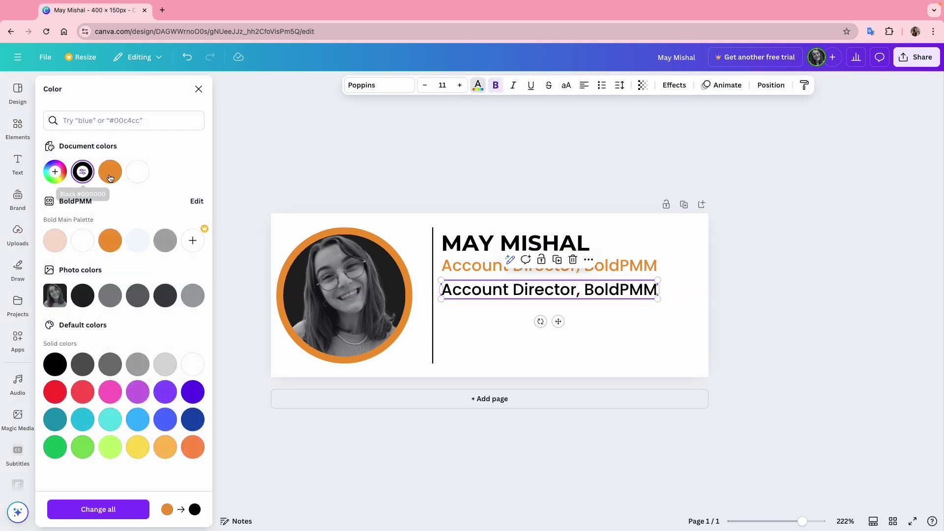
left_click(426, 87)
left_click(426, 88)
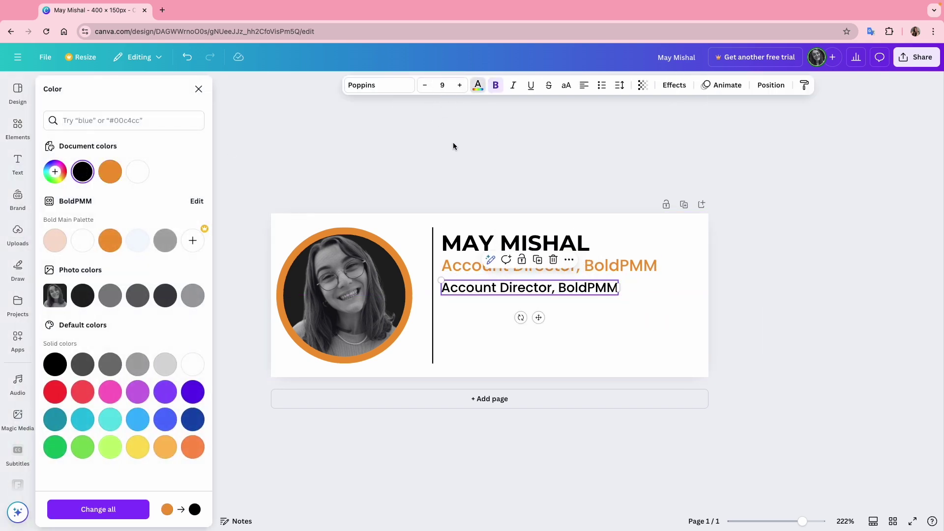
Replace the copy's text with the four pasted job titles and remove the empty line.
double_click(490, 287)
type("Product Marketing Manager Connecting Experts to Podcasts Designer & Content Creator Video Editing Expert")
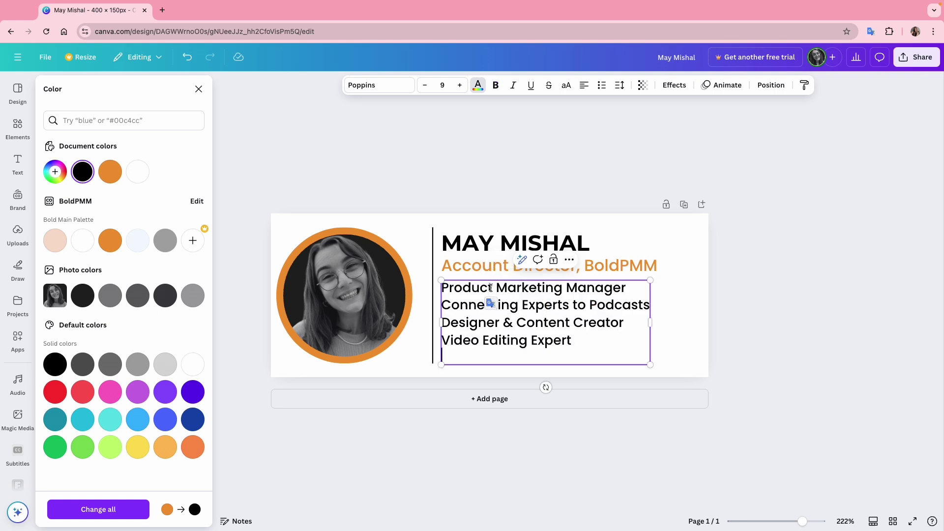
key("BackSpace")
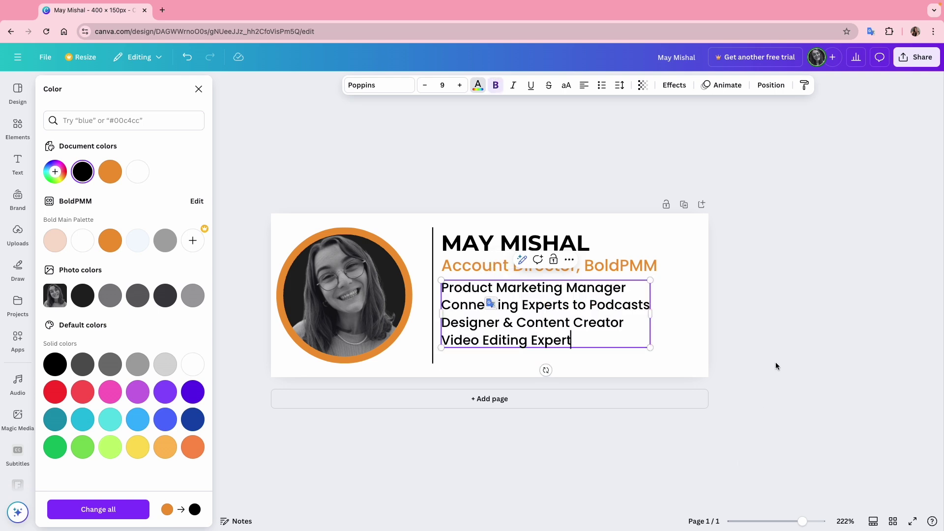
key("Escape")
left_click_drag(486, 313, 491, 320)
left_click(474, 266)
Nudge the name and subtitle down, then shift all three text boxes right beside the divider.
left_click(453, 242, "shift")
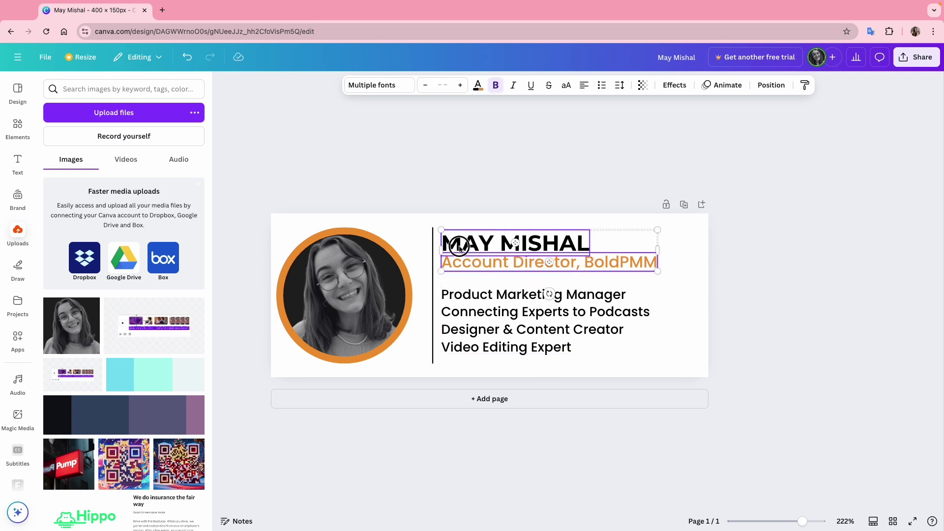
left_click_drag(453, 243, 467, 253)
left_click(735, 253)
left_click_drag(735, 252, 484, 322)
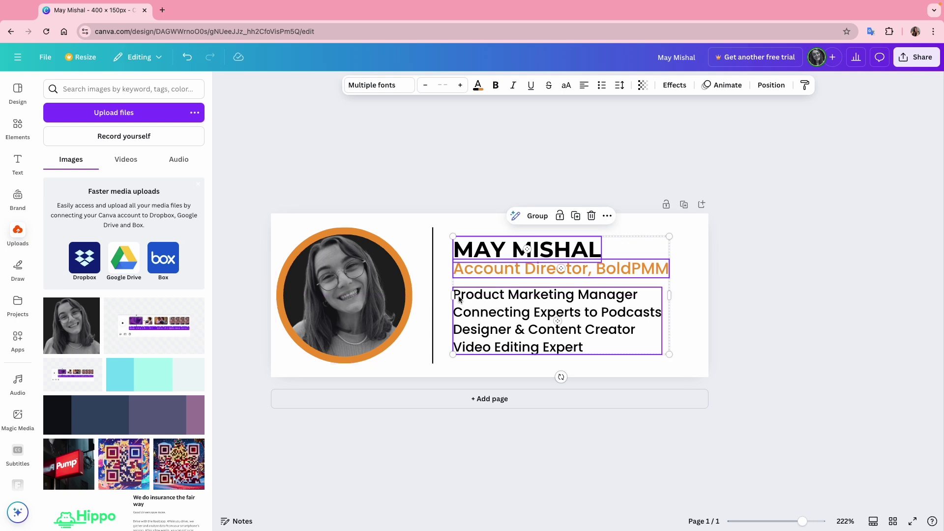
left_click(769, 327)
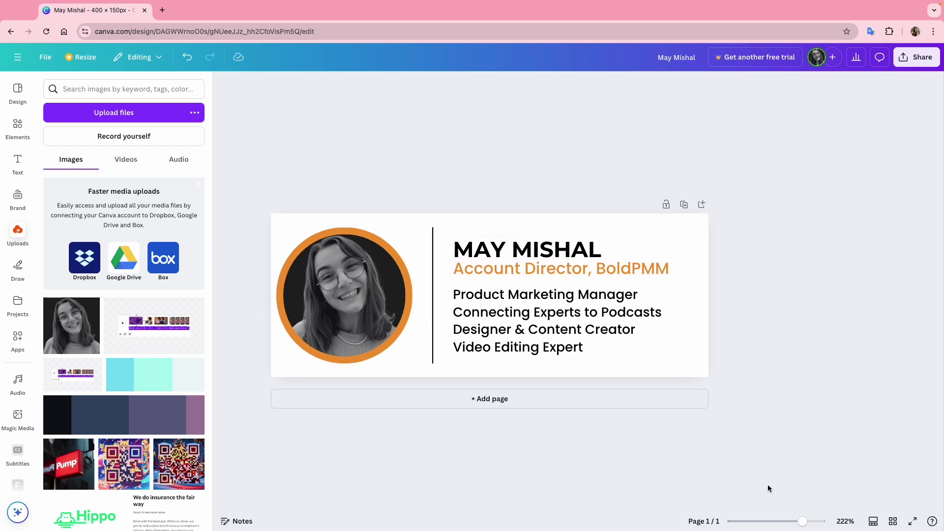
Retitle the design as the person's Email Signature.
left_click_drag(802, 522, 784, 521)
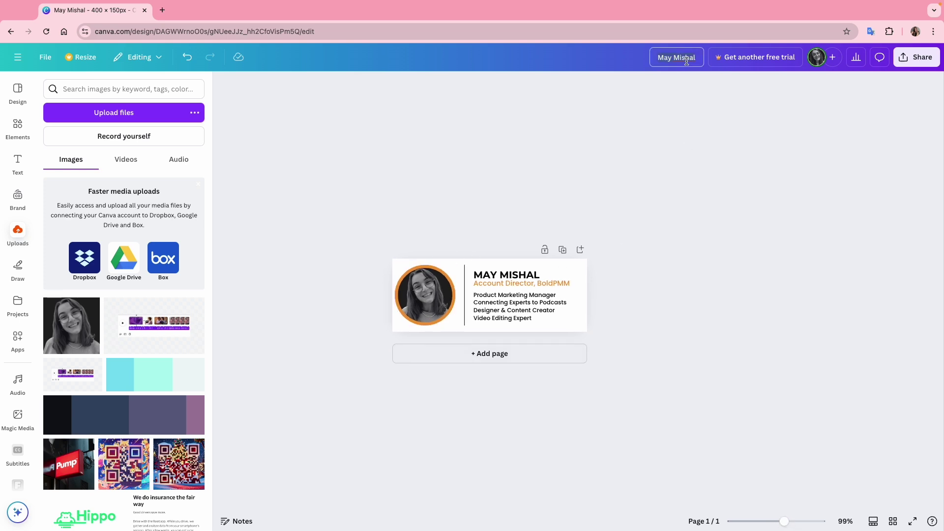
type("May's Email Signature")
left_click(687, 208)
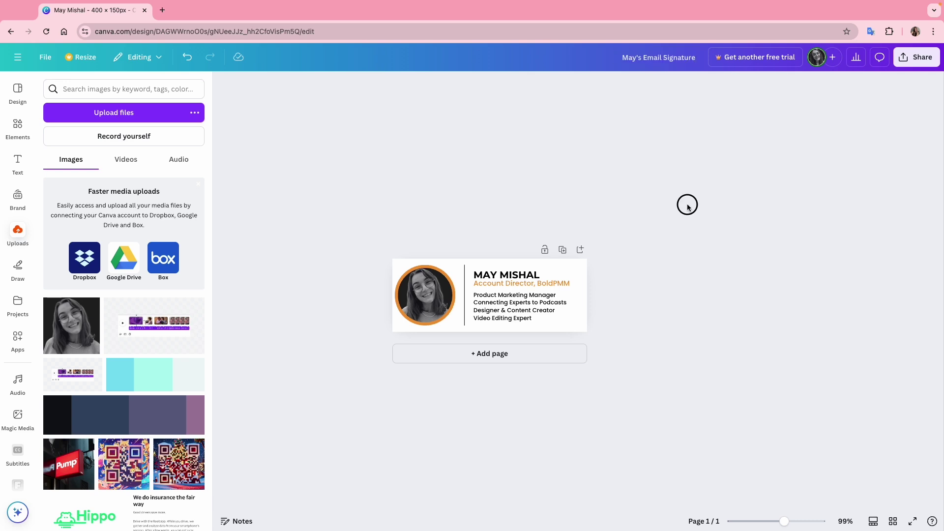
left_click_drag(784, 521, 798, 521)
Download the signature design as a PNG file from the Share menu.
left_click(916, 57)
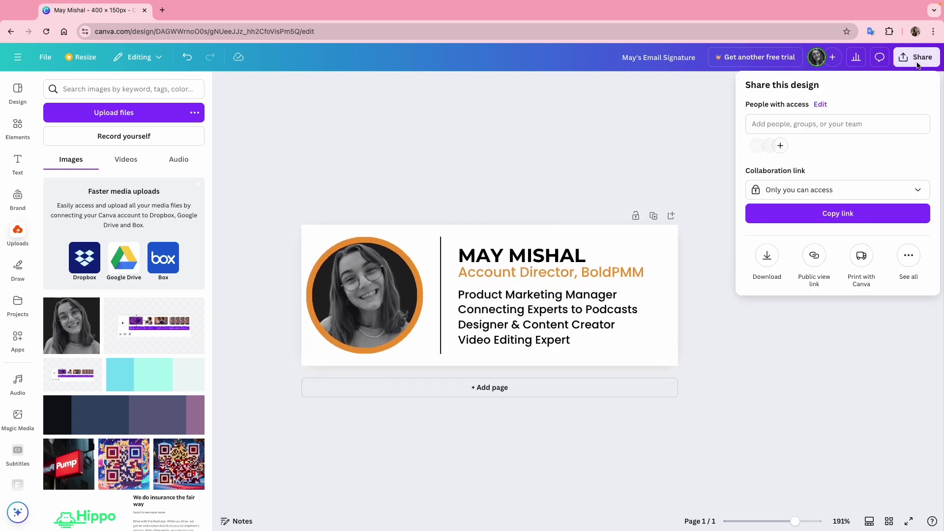
left_click(766, 264)
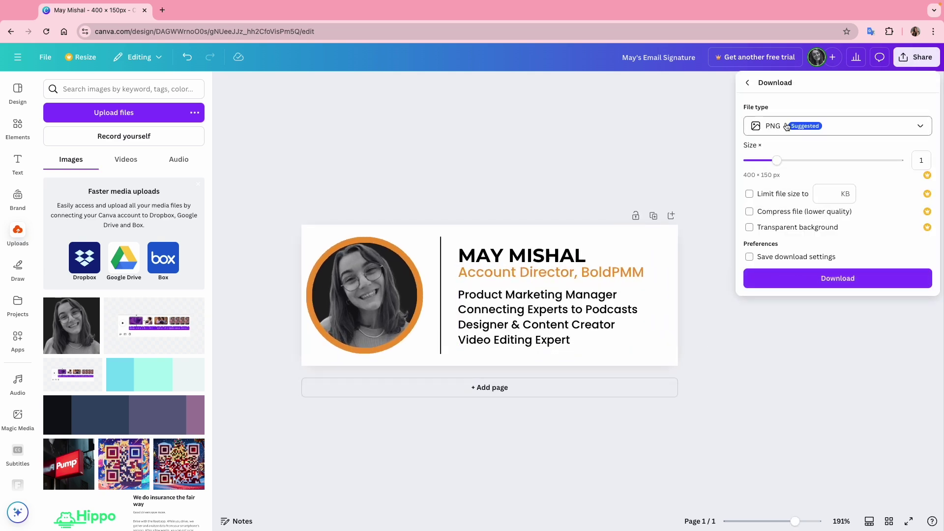
left_click(824, 276)
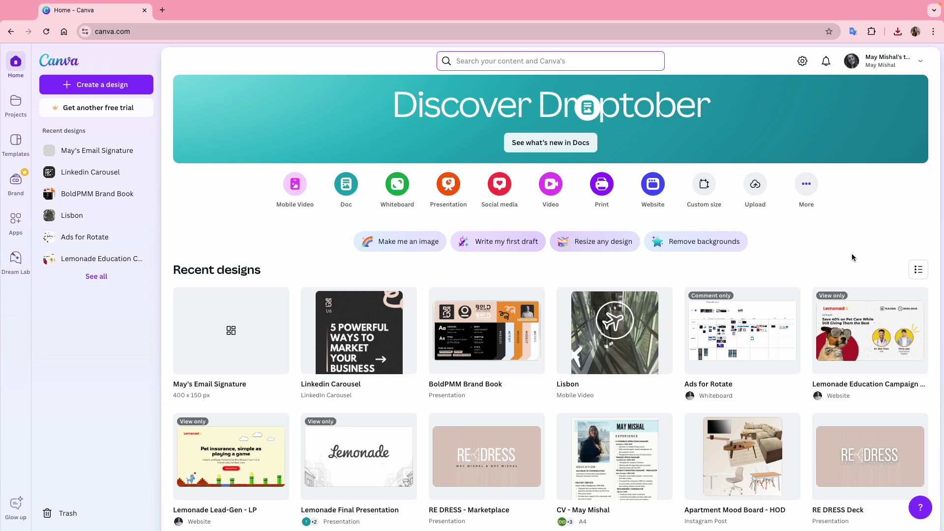
Search Canva for 'Profile picture' and scroll through the template results.
left_click(506, 61)
type("Profile picture")
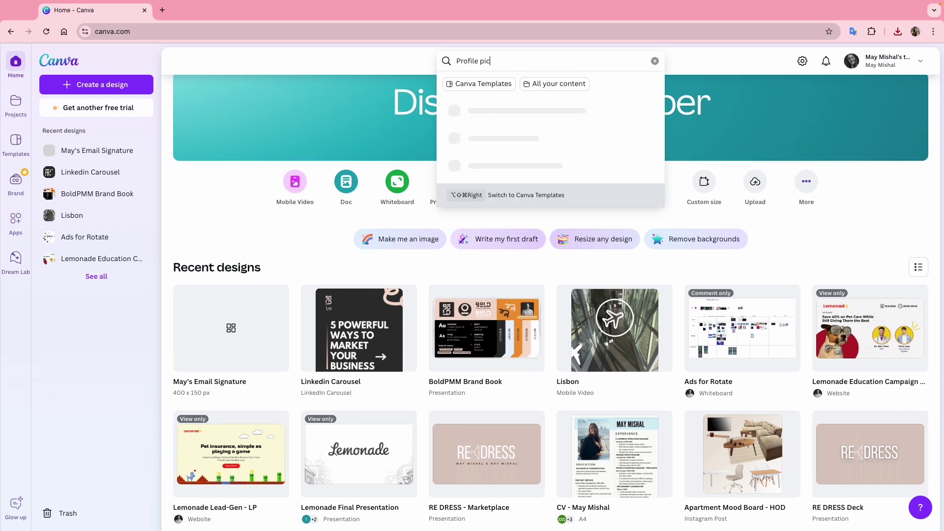
key("Return")
scroll(754, 249, "down", 4)
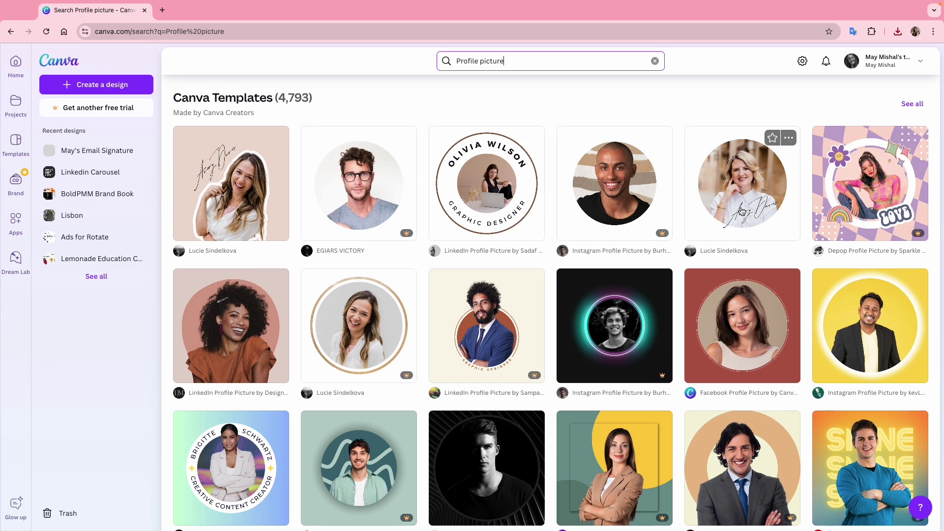
scroll(756, 221, "down", 4)
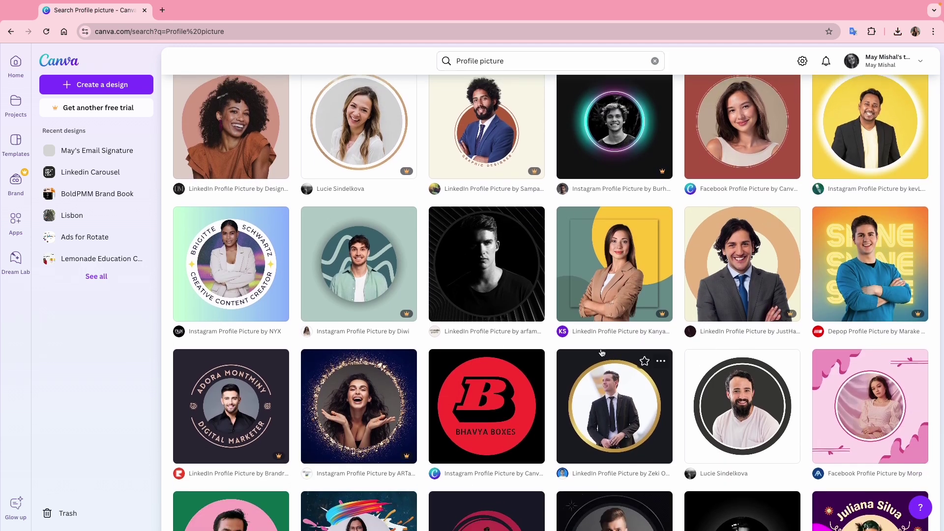
scroll(602, 352, "up", 8)
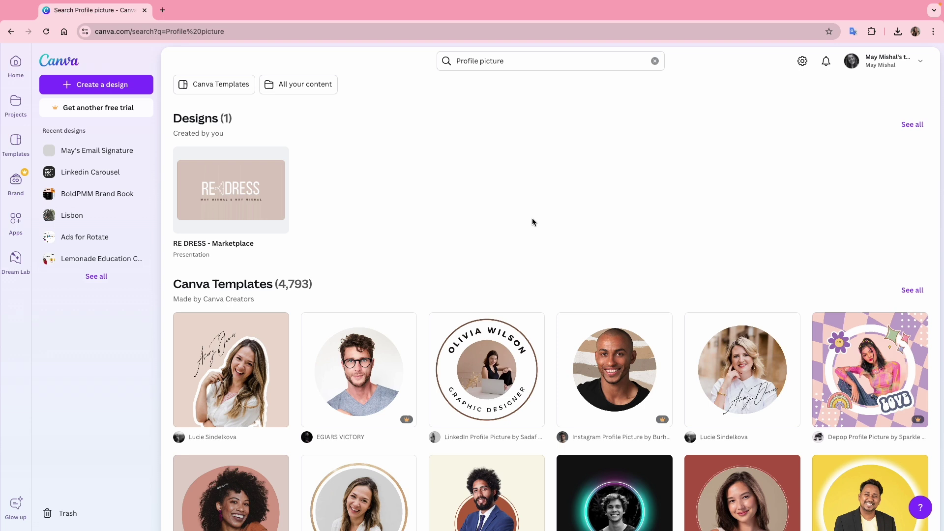
Create a new custom-size design of 50 × 50 px.
left_click(116, 88)
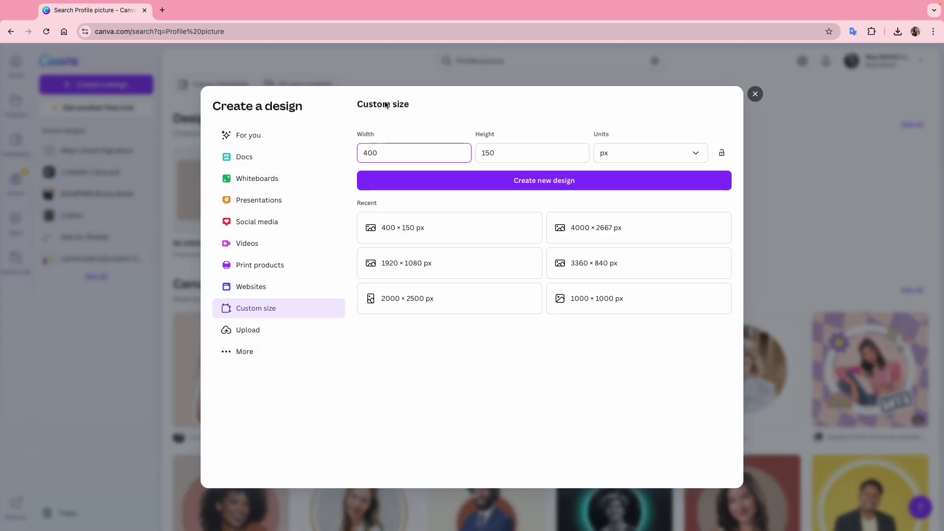
type("50")
left_click(544, 154)
type("5")
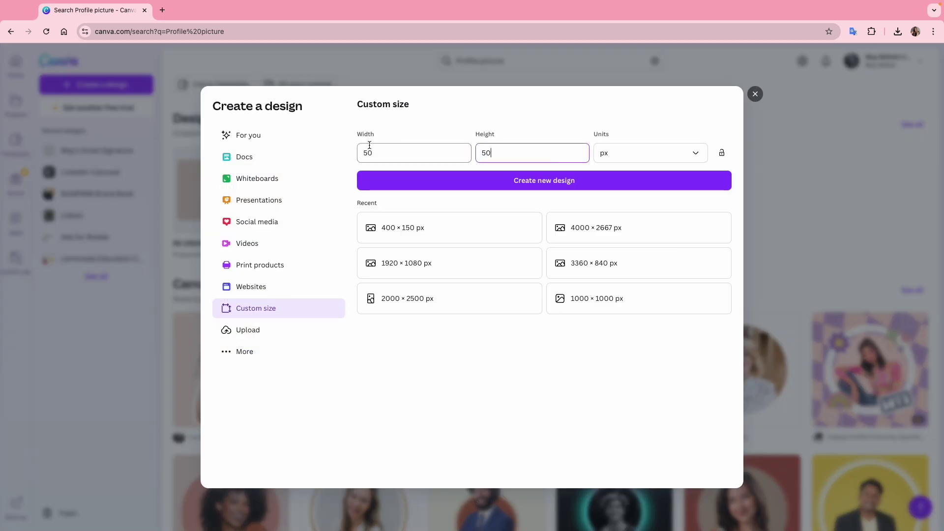
left_click(525, 181)
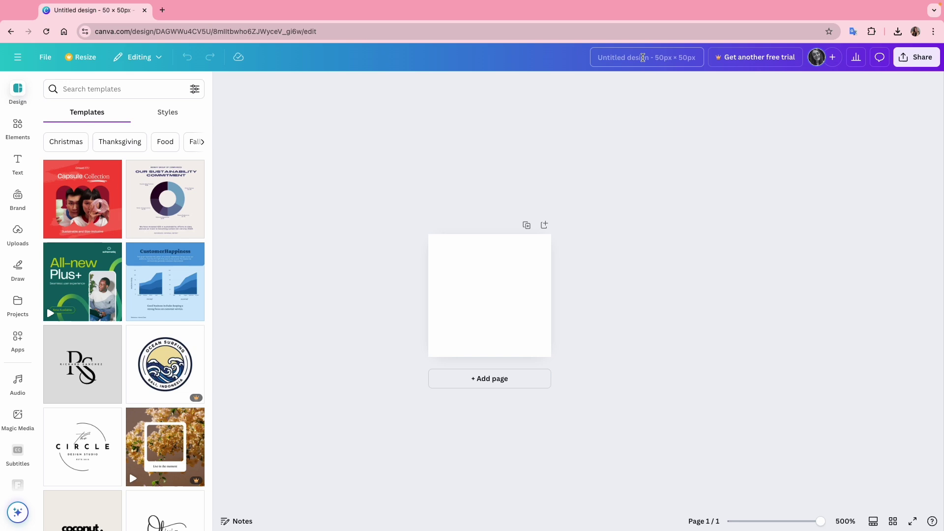
Title the design 'Signature Icons' and upload BoldVoice Icon.png into it.
left_click(643, 59)
type("Signature Icons")
key("Return")
left_click(499, 297)
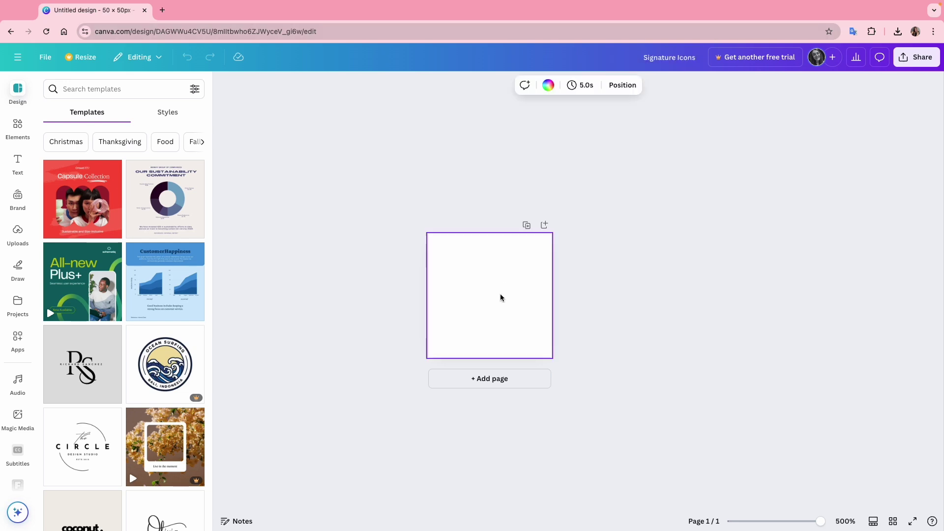
left_click_drag(943, 305, 132, 272)
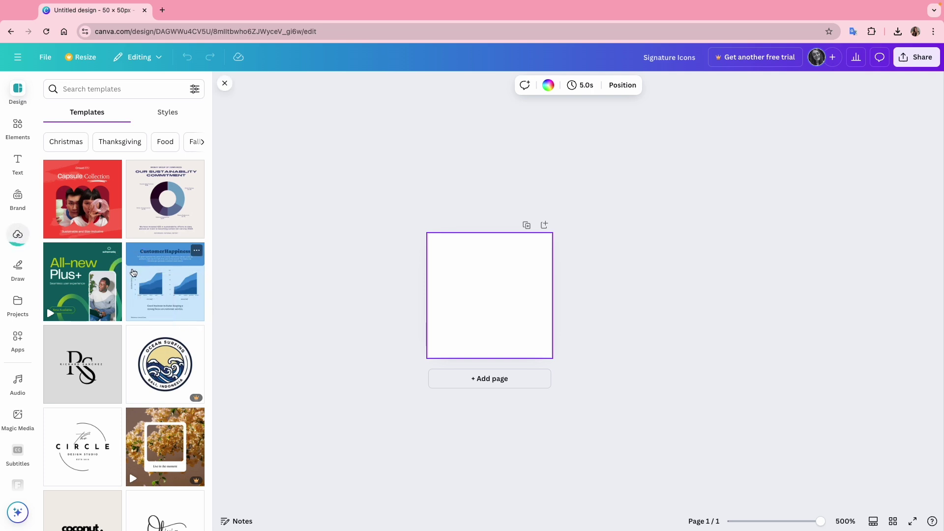
Place the BOLD logo on Page 1, enlarged to fill most of the page and centred.
left_click(175, 328)
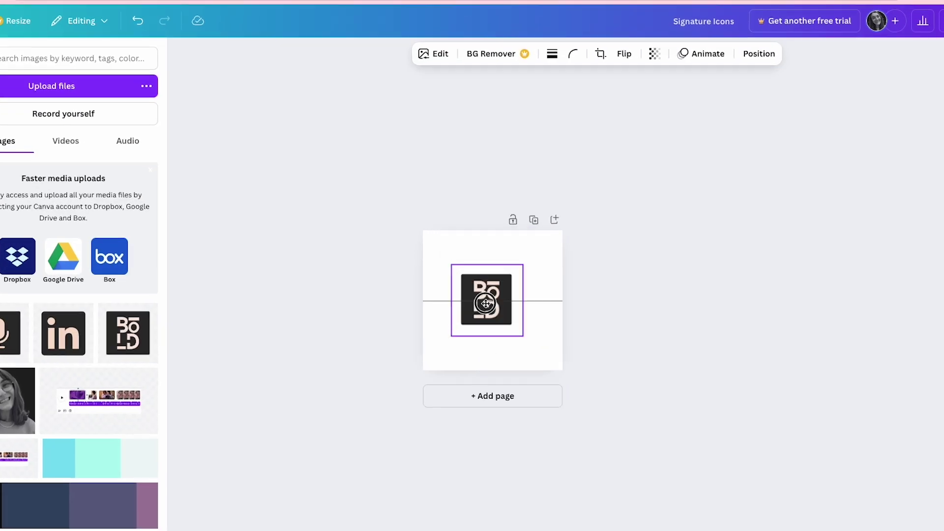
left_click_drag(496, 302, 470, 286)
left_click_drag(511, 328, 577, 393)
left_click_drag(424, 240, 408, 225)
left_click_drag(477, 300, 503, 308)
left_click(683, 312)
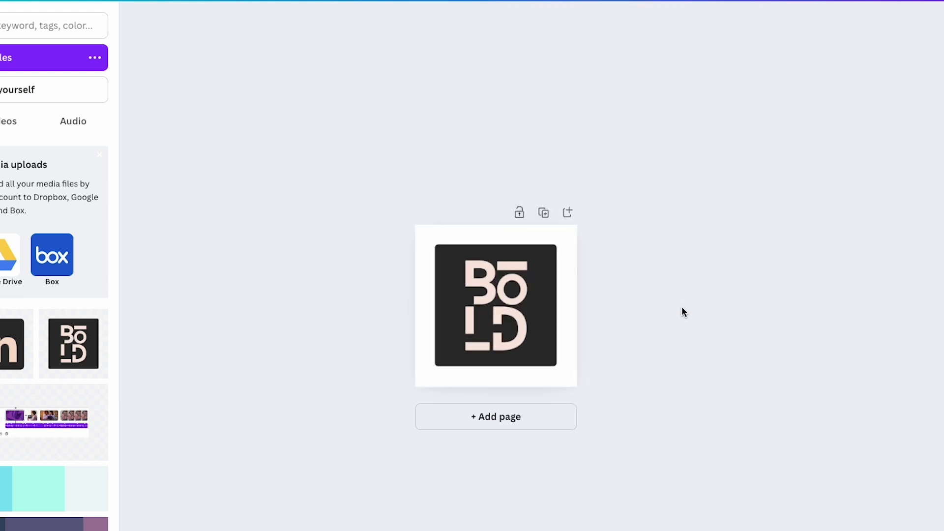
Add Page 2 with the microphone icon enlarged and centred on it.
left_click(482, 421)
left_click(74, 381)
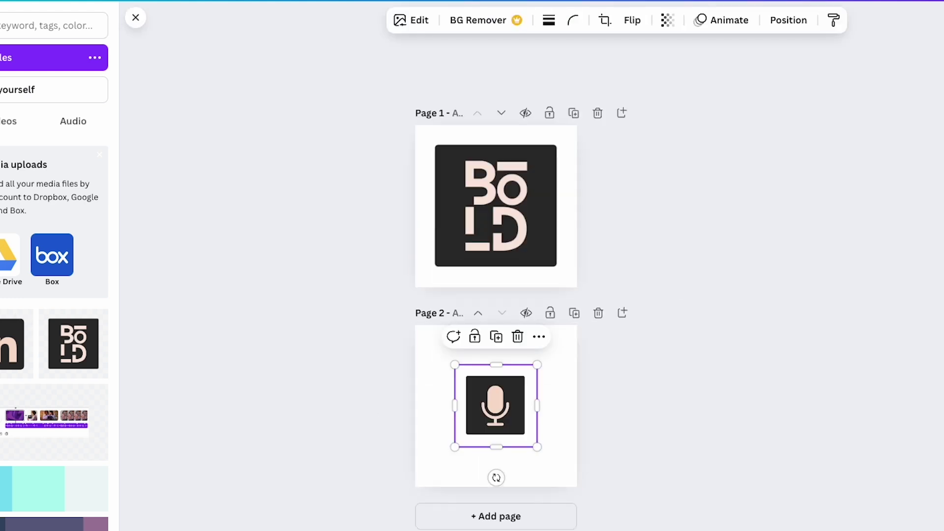
left_click_drag(489, 412, 455, 381)
left_click_drag(504, 415, 578, 497)
mouse_move(421, 331)
left_mouse_down()
mouse_move(394, 316)
mouse_move(411, 324)
left_mouse_up()
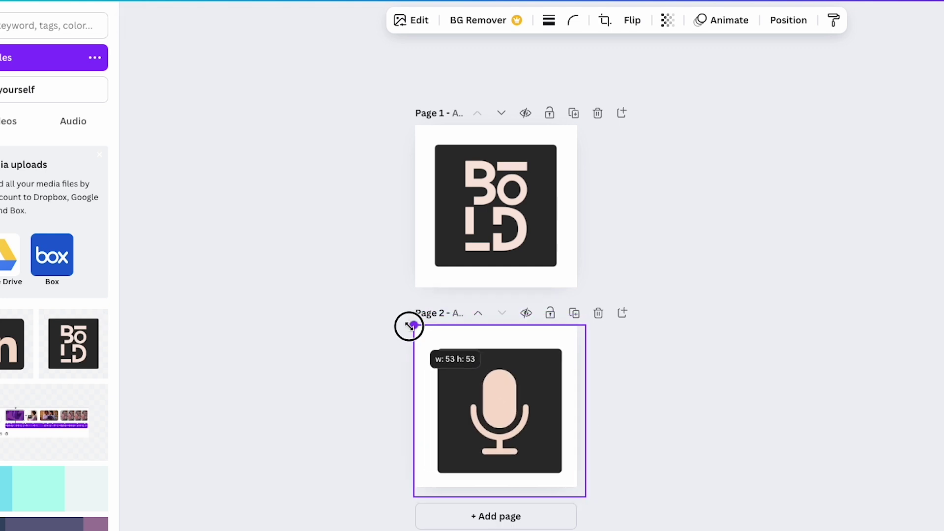
left_click_drag(486, 401, 491, 407)
left_click(611, 415)
Copy the BOLD logo onto Page 2 and layer it behind the microphone icon.
left_click(496, 203)
key("ctrl+c")
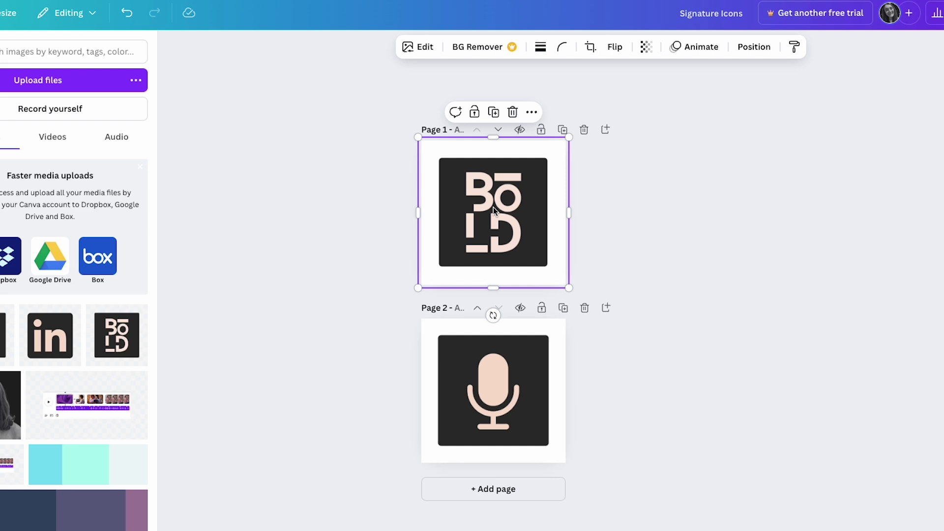
left_click(528, 409)
key("ctrl+v")
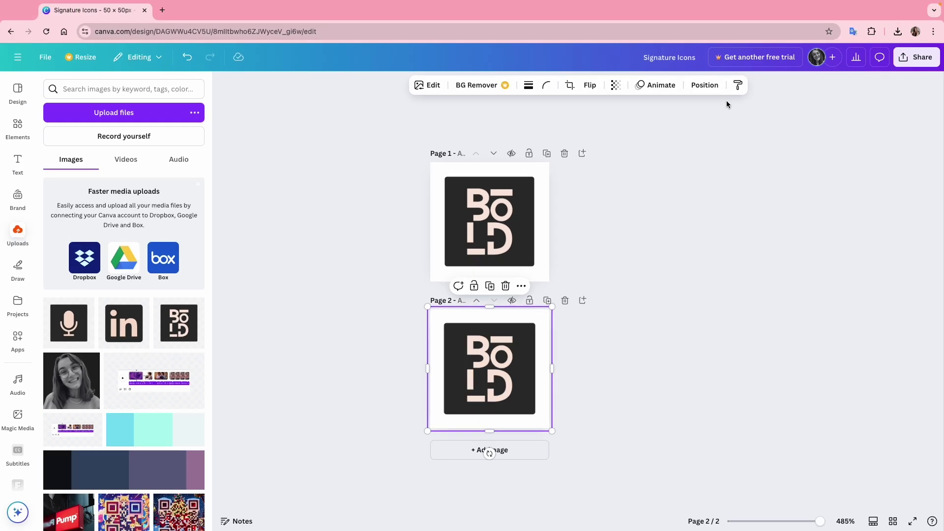
left_click(704, 85)
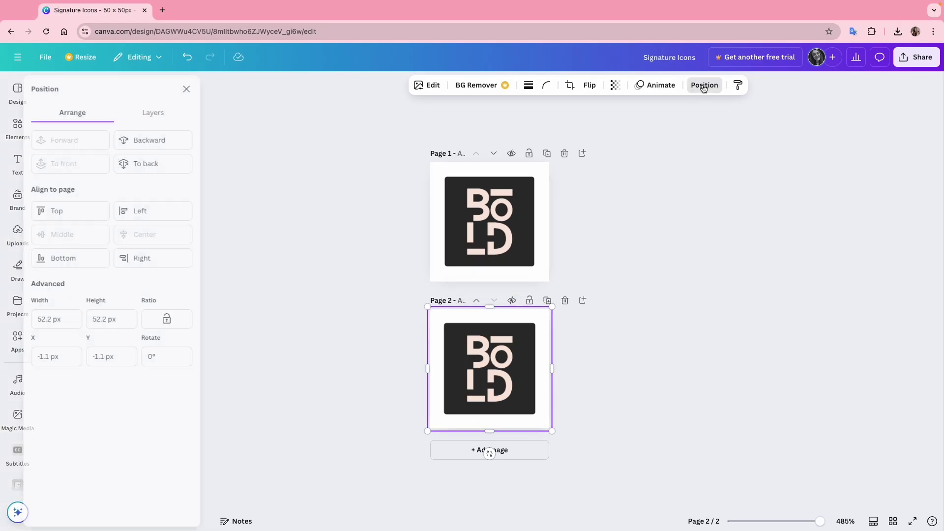
left_click(166, 113)
left_click_drag(123, 173, 128, 221)
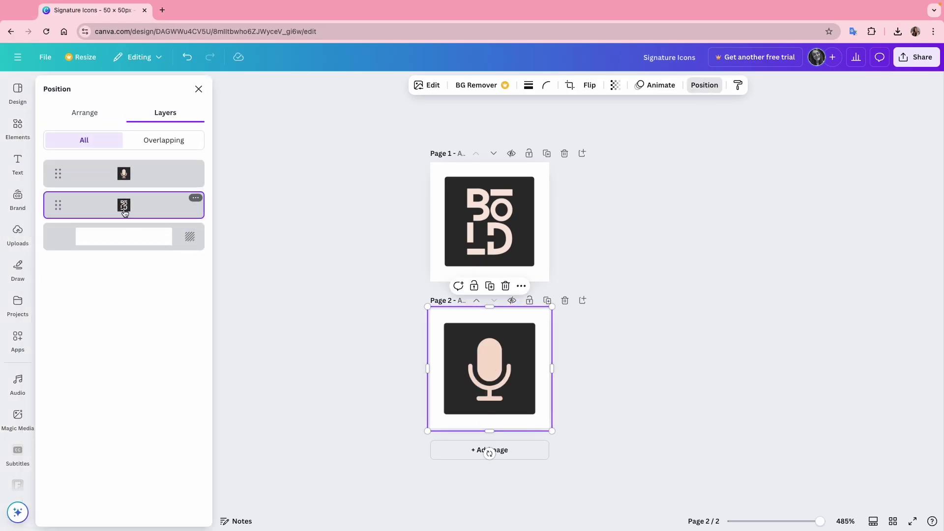
Duplicate Page 2 as Page 3 and add a centred, enlarged LinkedIn icon.
left_click(547, 300)
left_click(123, 323)
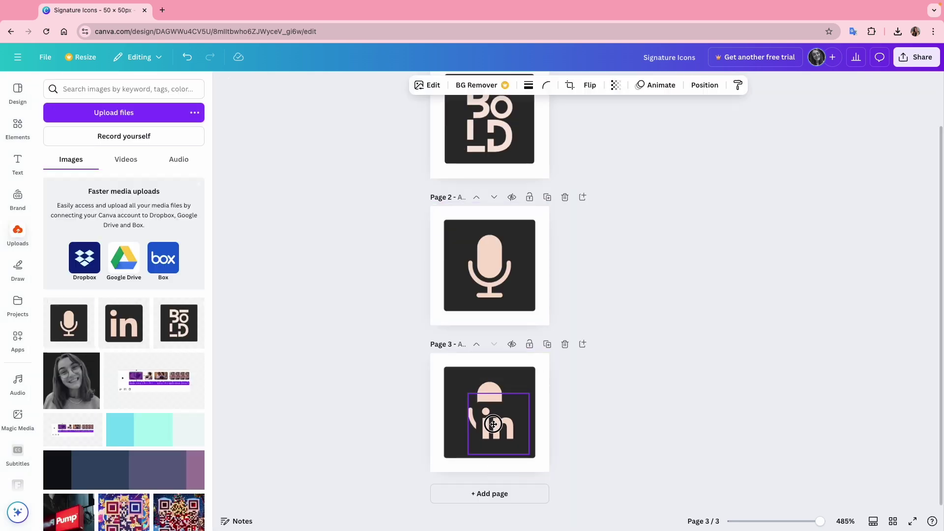
left_click_drag(445, 367, 406, 366)
left_click_drag(546, 351, 543, 347)
left_click_drag(502, 408, 511, 416)
left_click(705, 85)
key("Escape")
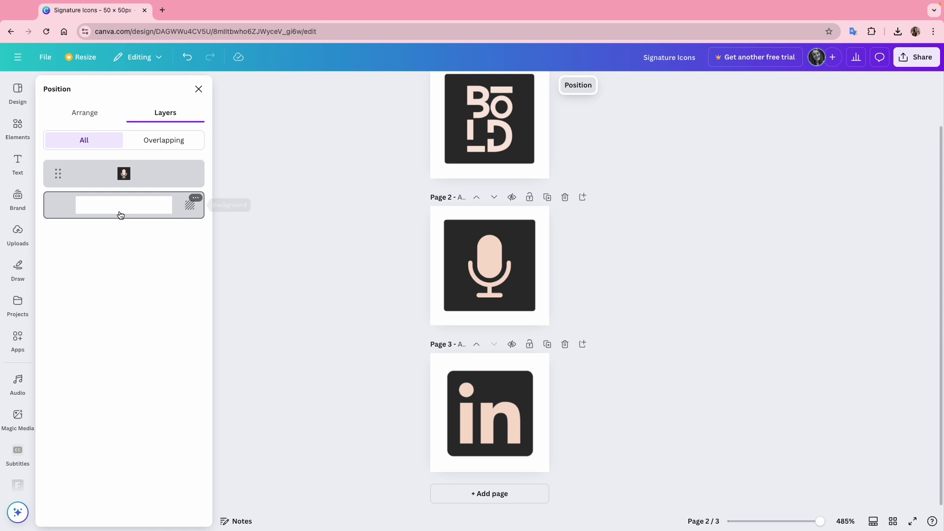
Readjust the LinkedIn image's size and position so it fits Page 3.
left_click(434, 375)
left_click_drag(426, 352, 422, 347)
left_click_drag(479, 396, 486, 408)
left_click(668, 350)
scroll(668, 350, "up", 2)
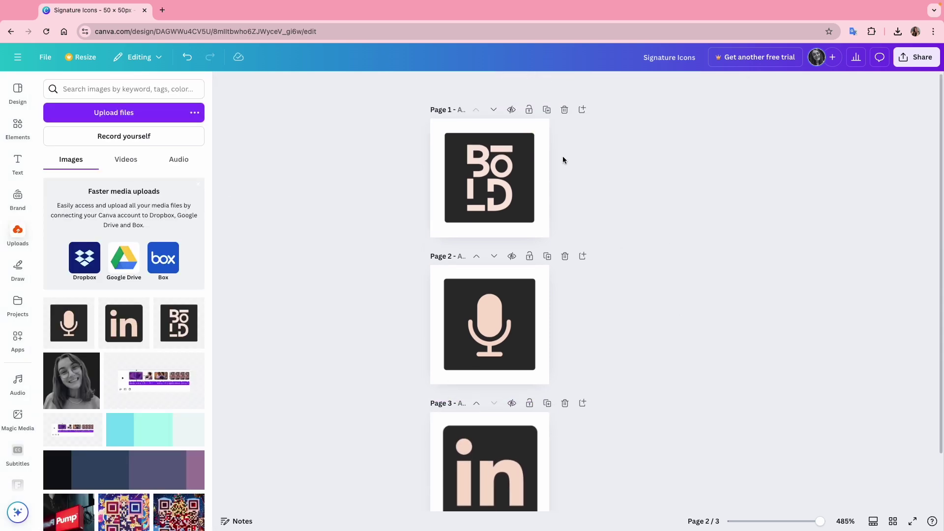
Download the Signature Icons pages as PNG files.
scroll(690, 432, "down", 1)
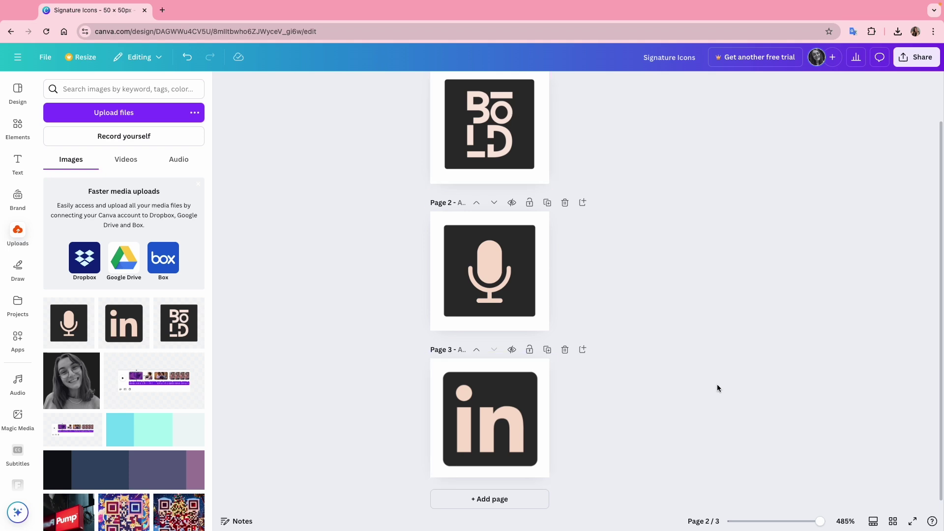
scroll(786, 295, "down", 1)
left_click(916, 57)
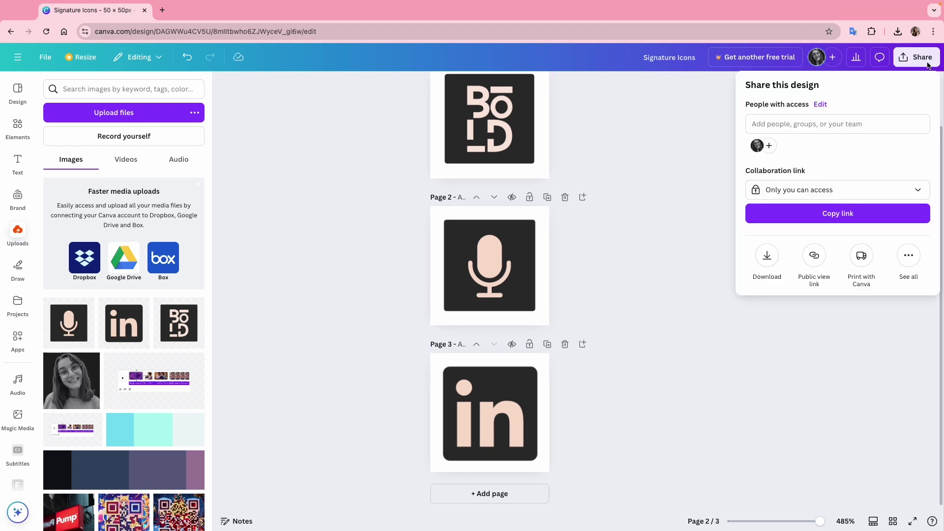
left_click(770, 269)
left_click(824, 316)
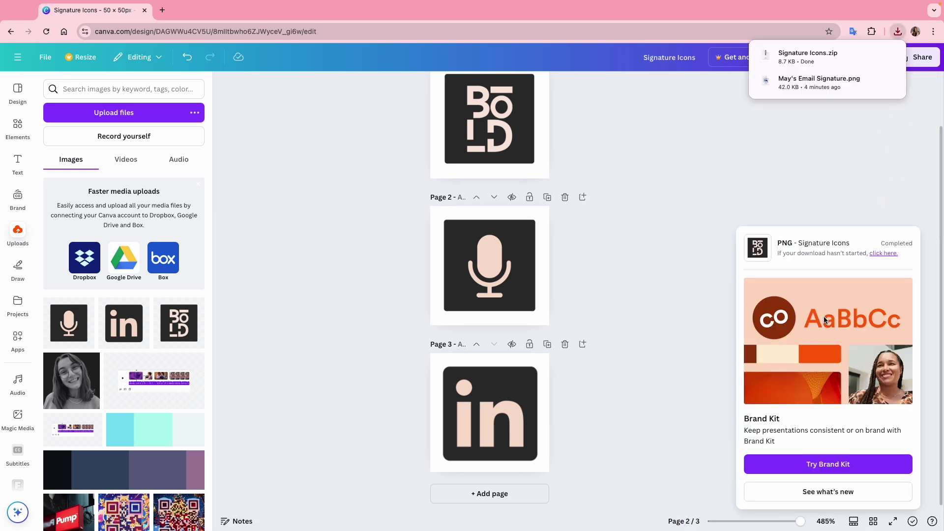
Reopen the download settings and try enabling Transparent background.
left_click(916, 57)
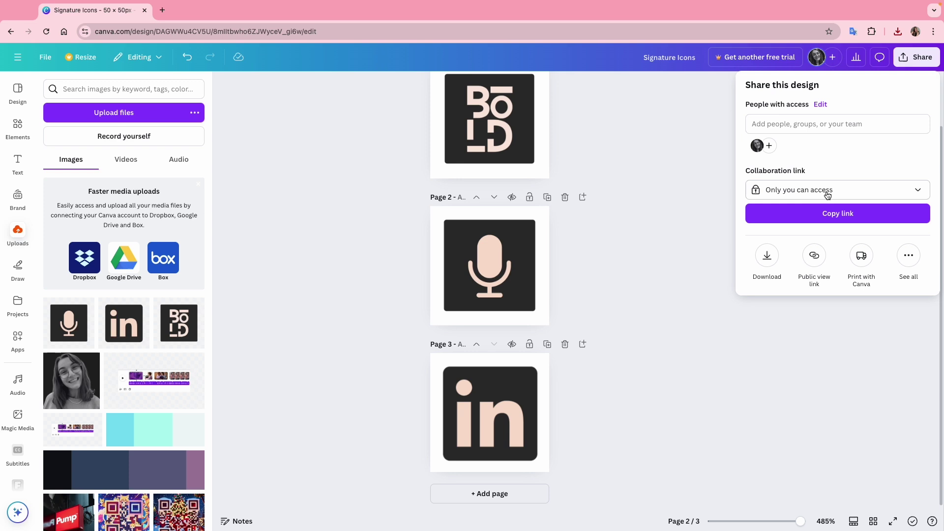
left_click(766, 255)
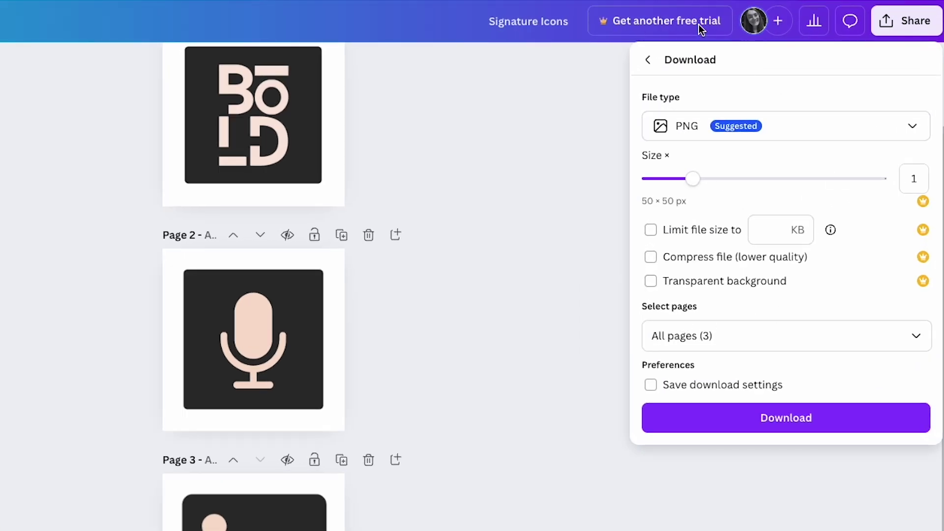
left_click(652, 284)
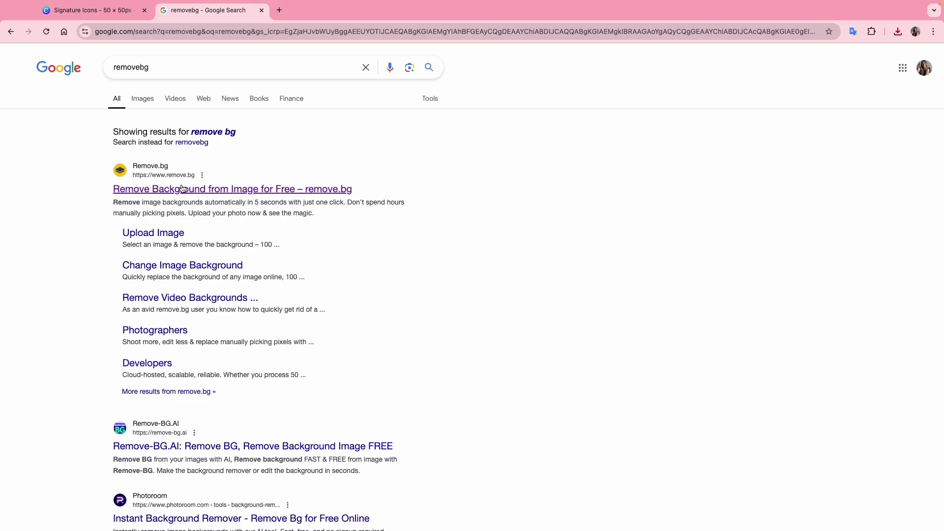
Upload the microphone icon to remove.bg and download the background-free PNG.
left_click(178, 189)
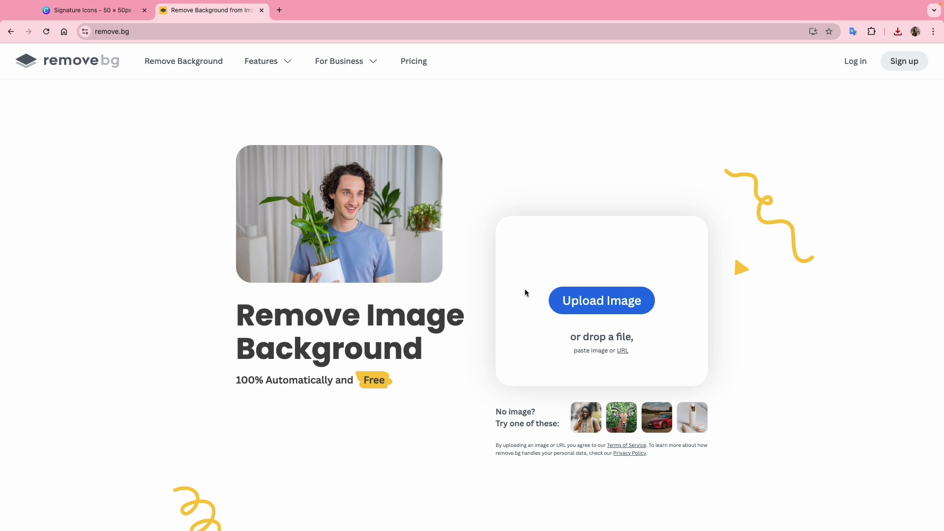
left_click(591, 299)
left_click(491, 181)
double_click(491, 180)
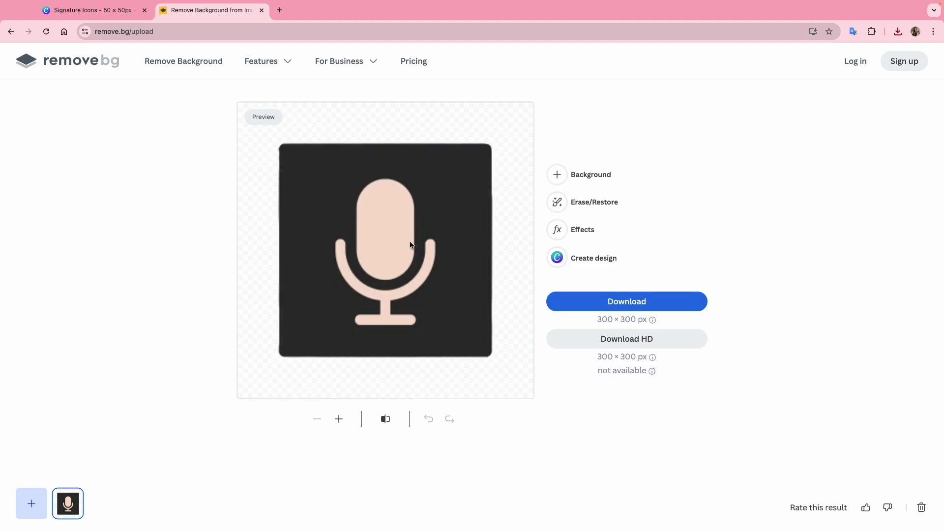
left_click(619, 305)
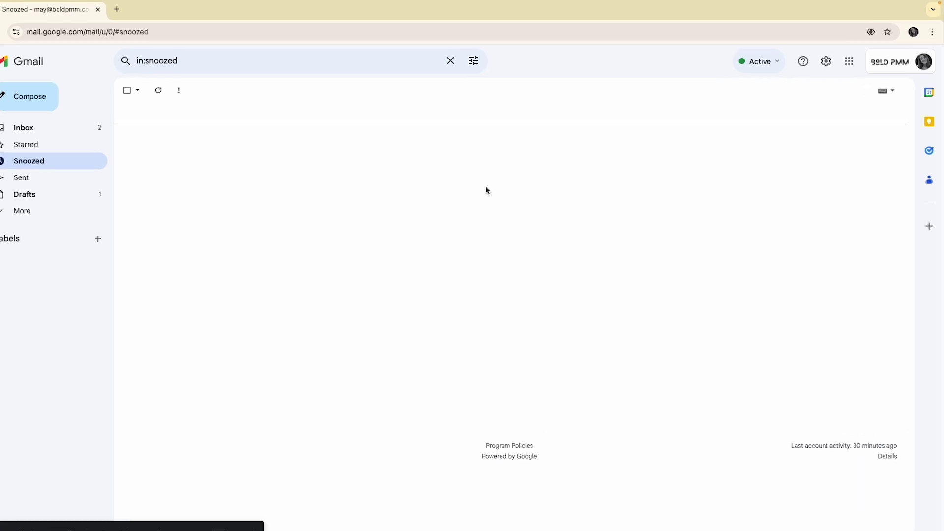
Open Gmail's full settings and scroll down to the Signature section.
left_click(800, 74)
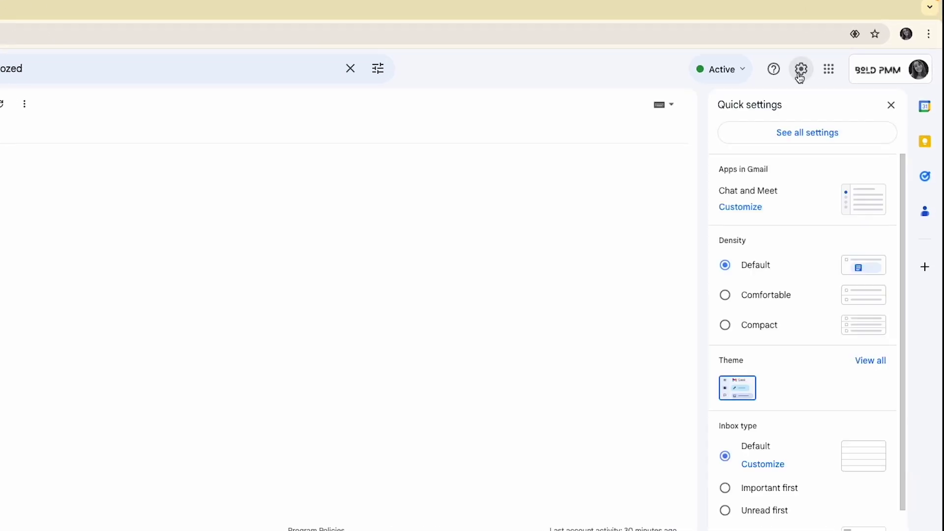
left_click(813, 139)
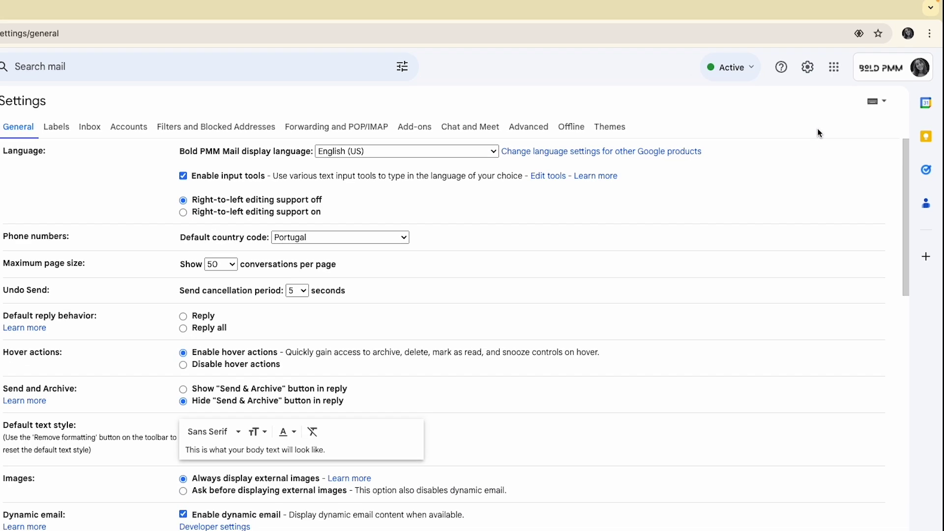
scroll(795, 234, "down", 9)
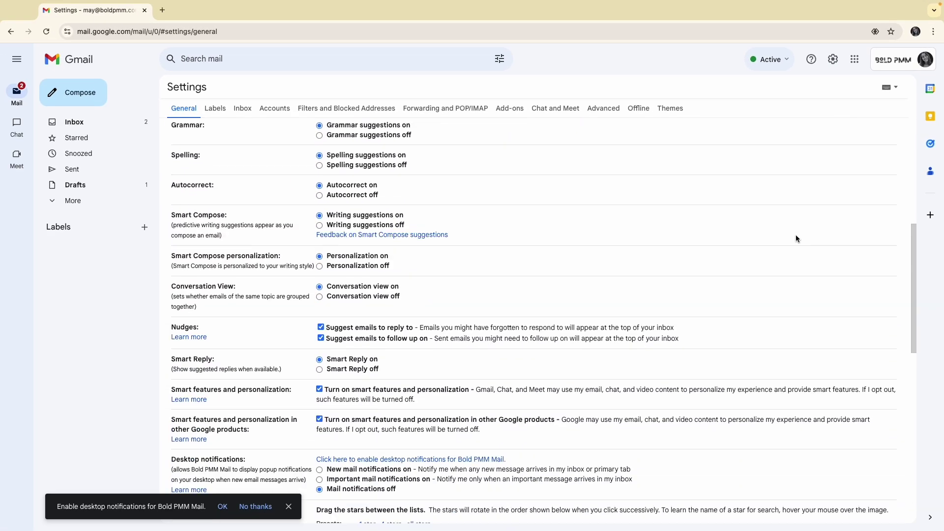
scroll(796, 239, "down", 6)
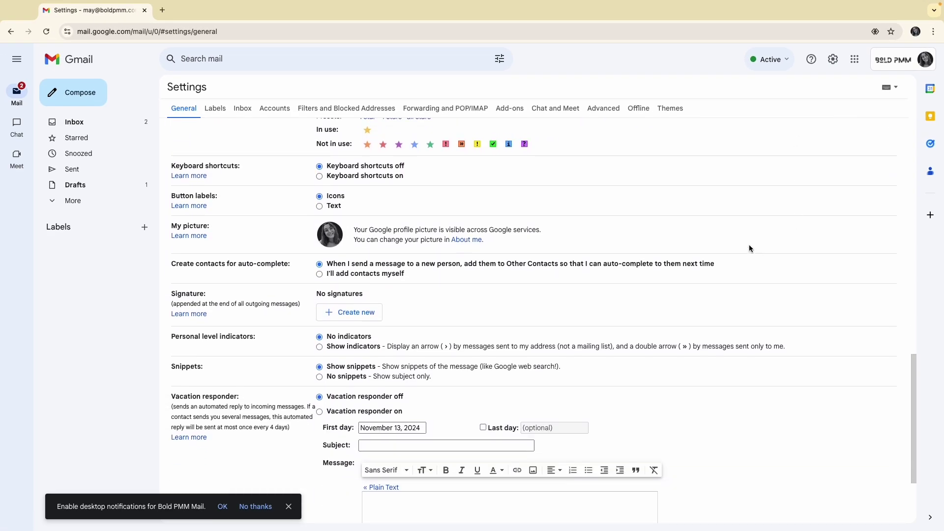
double_click(196, 296)
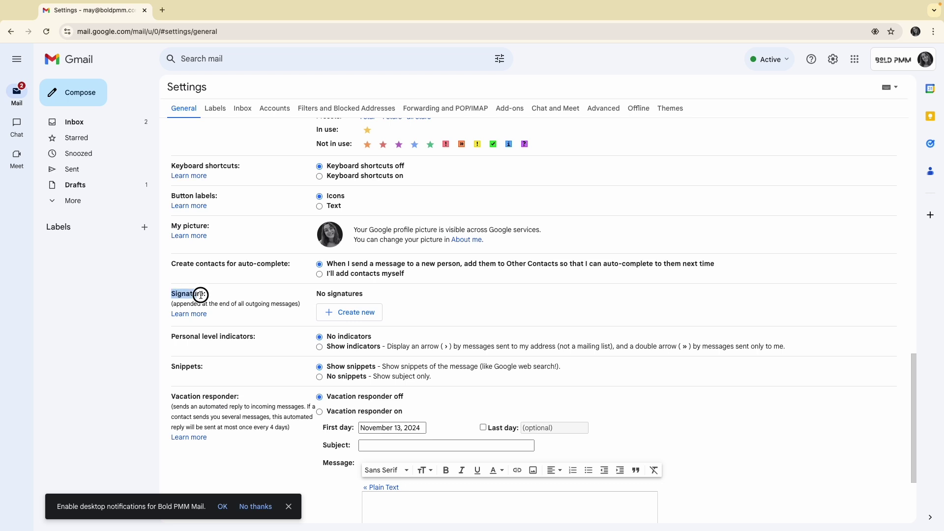
left_click(229, 298)
Create a new signature named after the user and begin uploading an image from the computer.
left_click(338, 310)
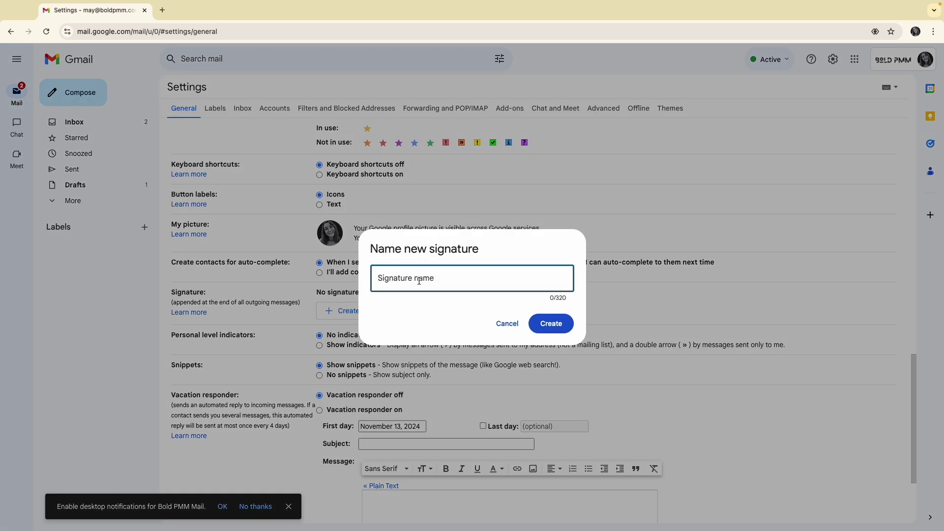
type("May Bold")
left_click(540, 320)
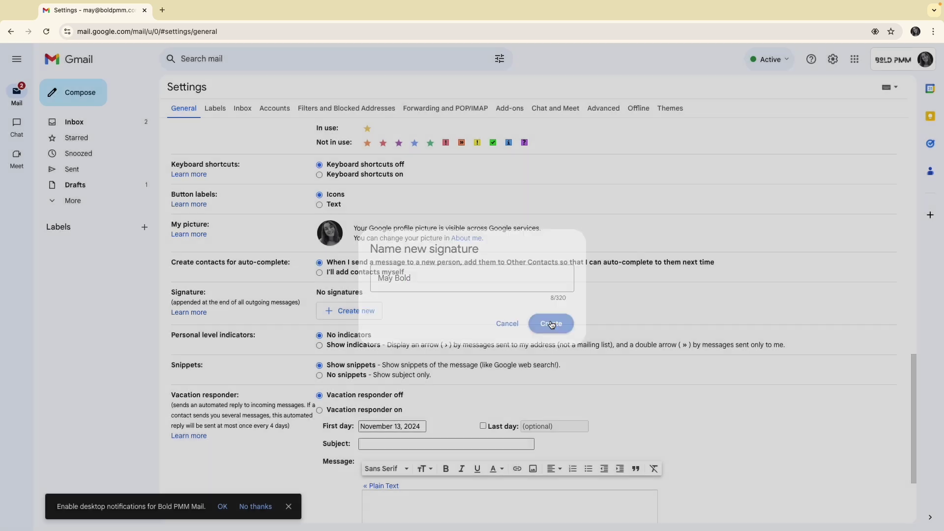
left_click(477, 305)
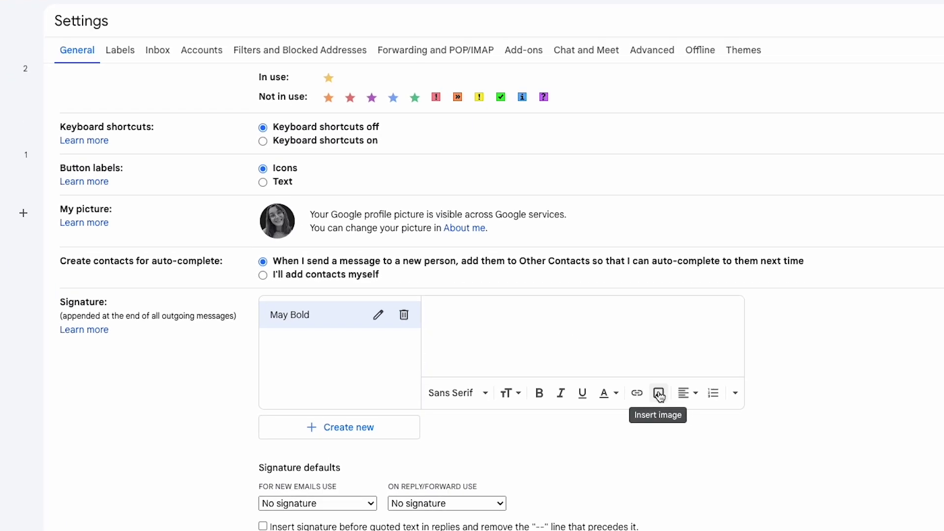
left_click(659, 393)
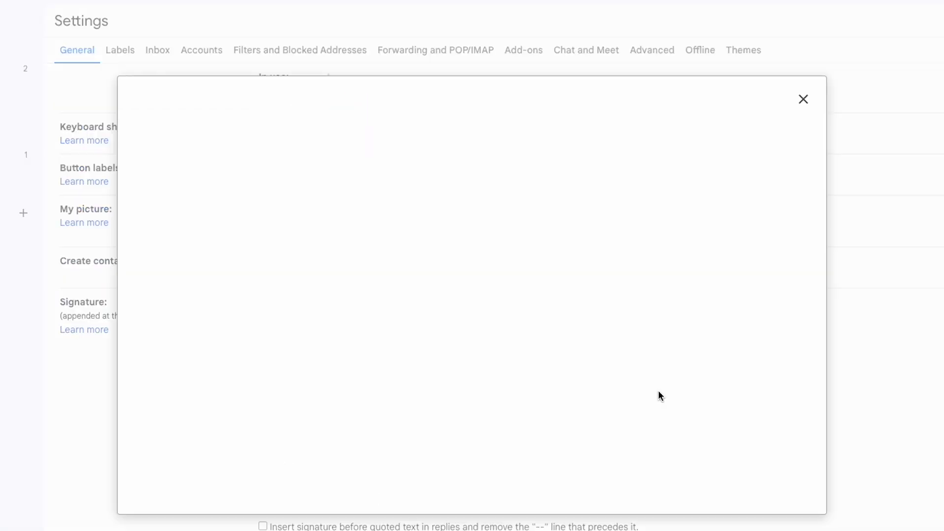
left_click(328, 130)
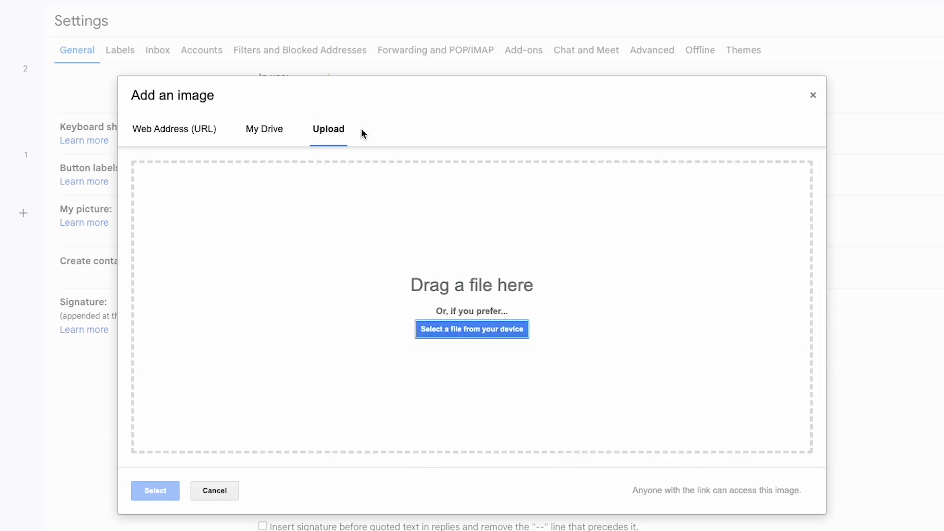
left_click(483, 329)
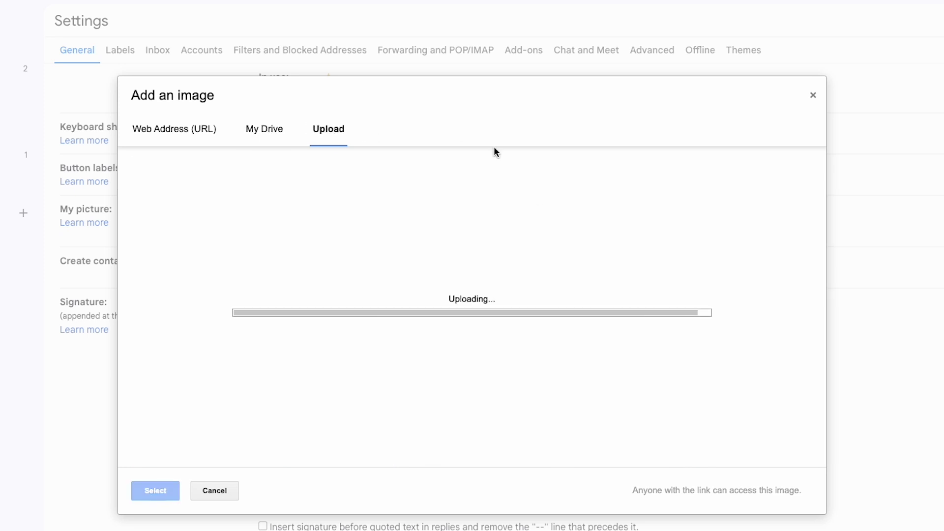
Add an empty line above the uploaded signature banner and a new line below it.
scroll(525, 314, "down", 2)
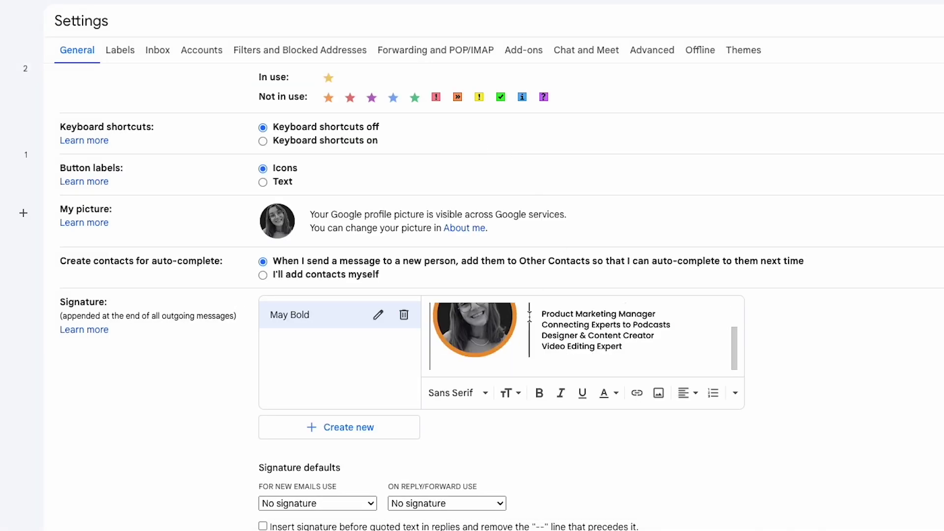
scroll(529, 331, "up", 2)
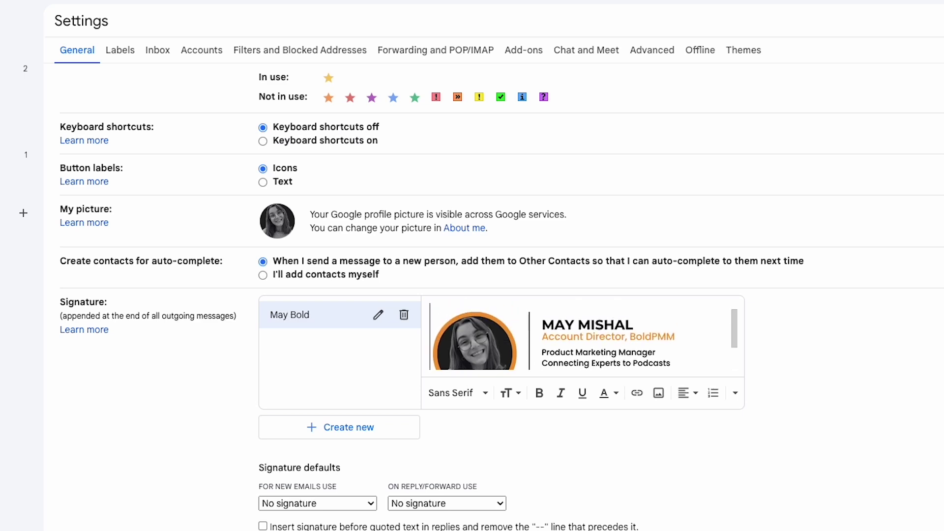
key("Return")
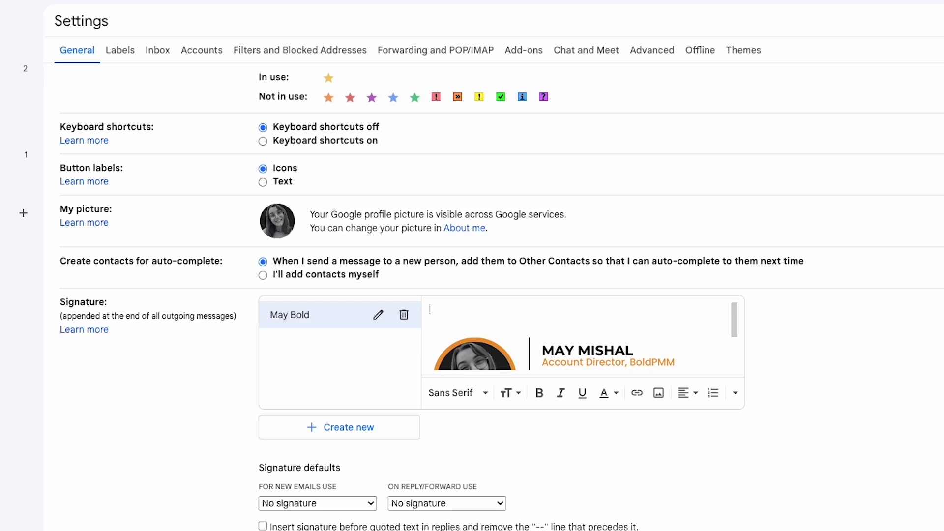
scroll(437, 317, "down", 3)
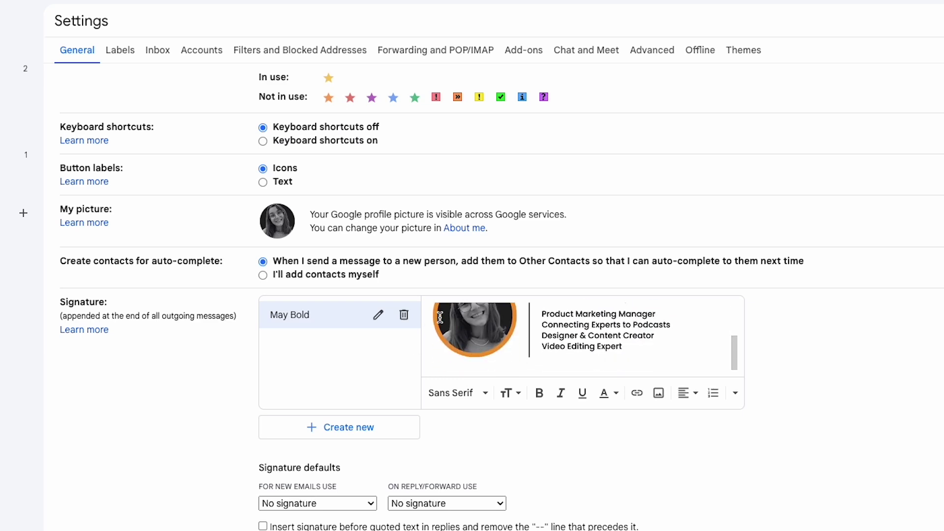
key("End")
key("Return")
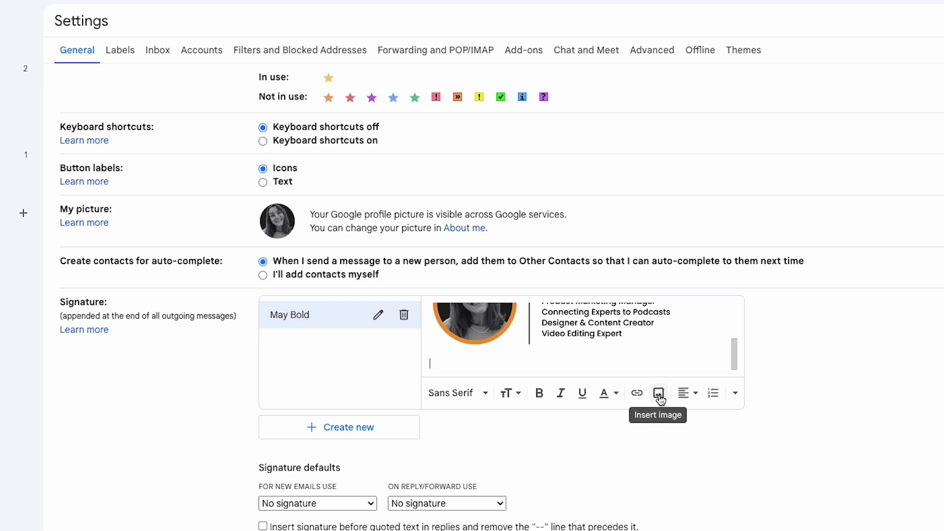
Insert the 1.png logo and 2.png microphone icons from Drive into the signature.
left_click(658, 393)
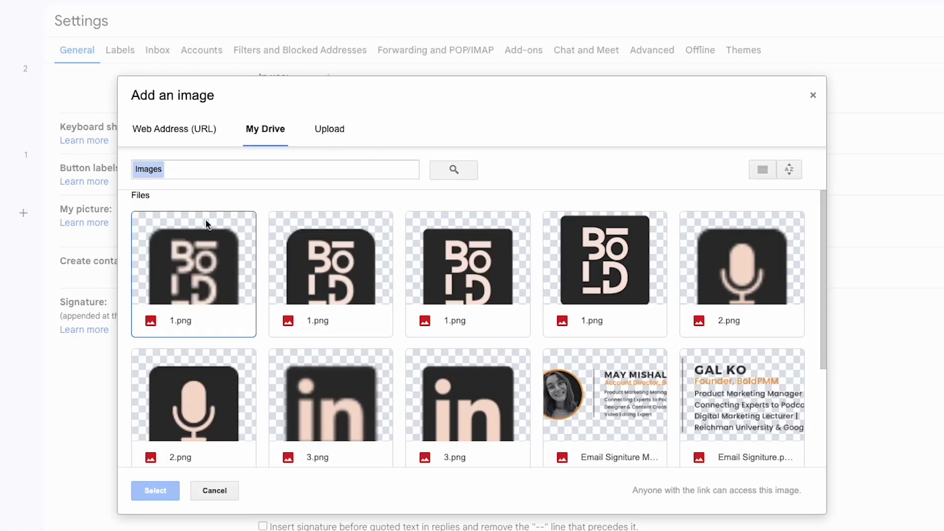
left_click(196, 276)
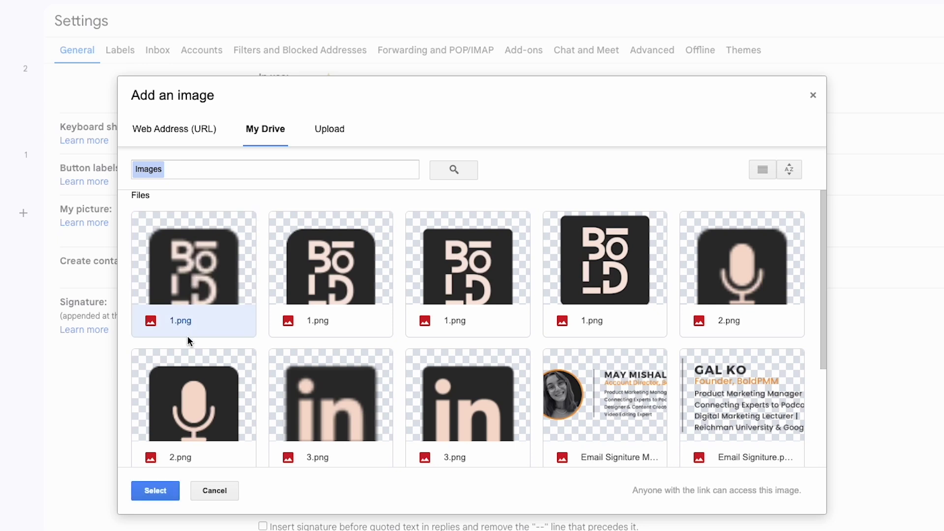
left_click(156, 490)
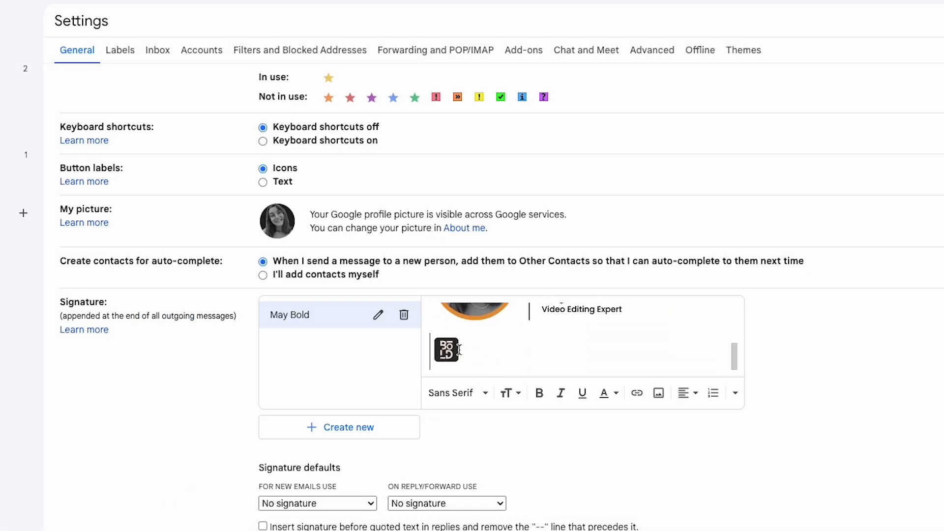
left_click(461, 349)
left_click(659, 392)
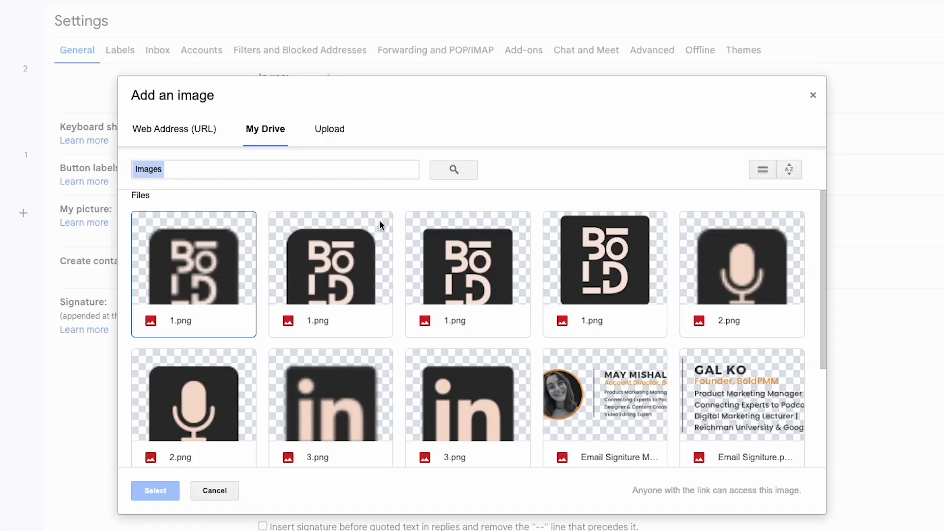
left_click(734, 258)
left_click(153, 490)
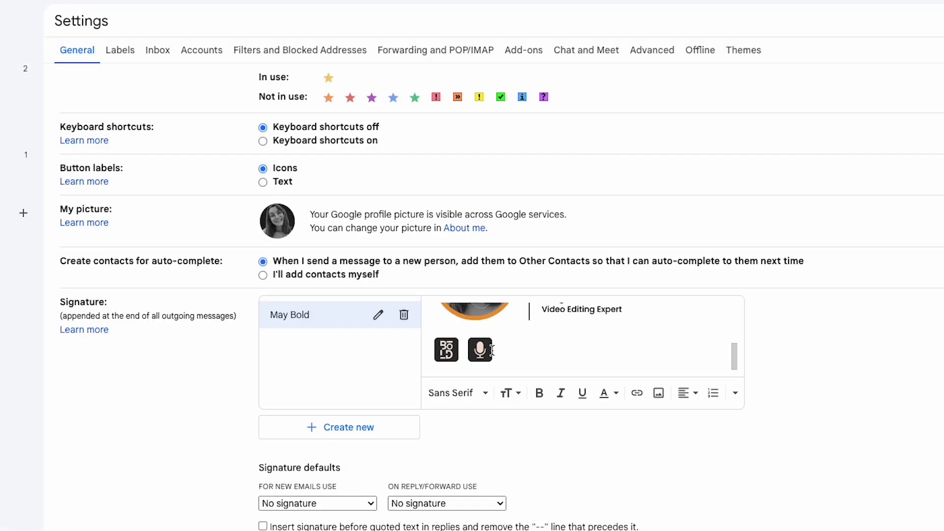
Insert the 3.png LinkedIn icon after the microphone icon.
left_click(659, 392)
scroll(300, 355, "down", 1)
left_click(339, 374)
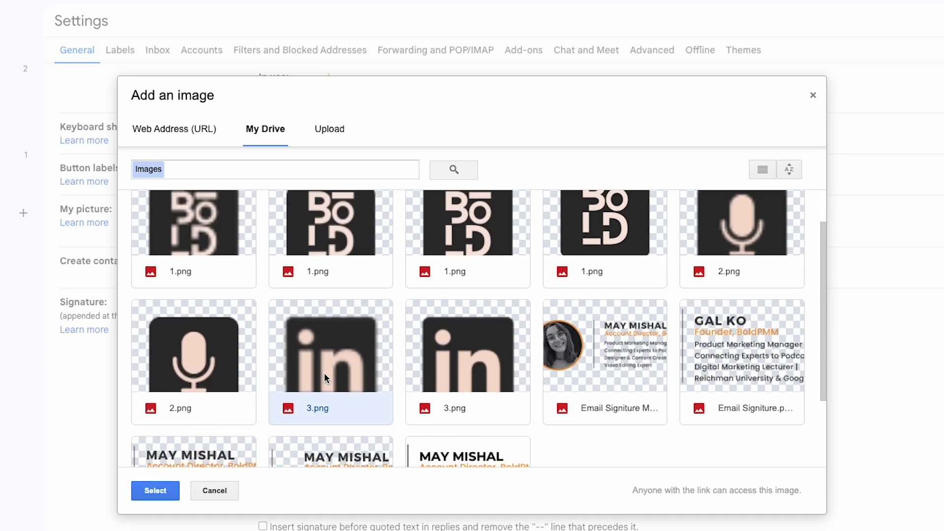
left_click(155, 490)
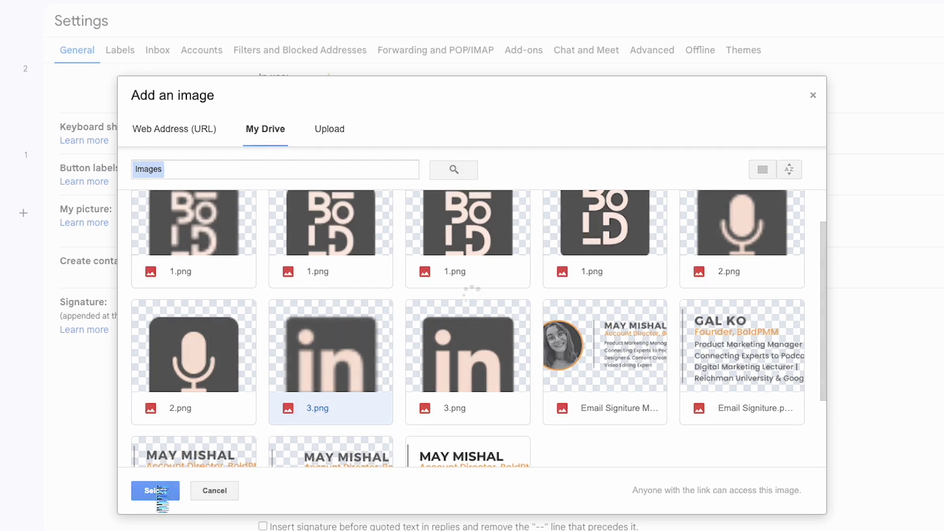
left_click(557, 346)
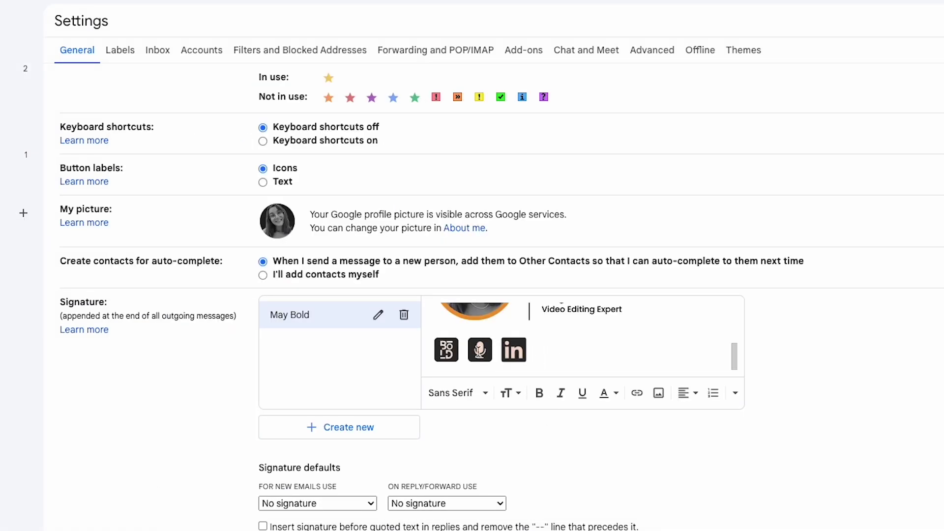
Link the signature's logo icon to boldpmm.com.
left_click_drag(461, 350, 449, 350)
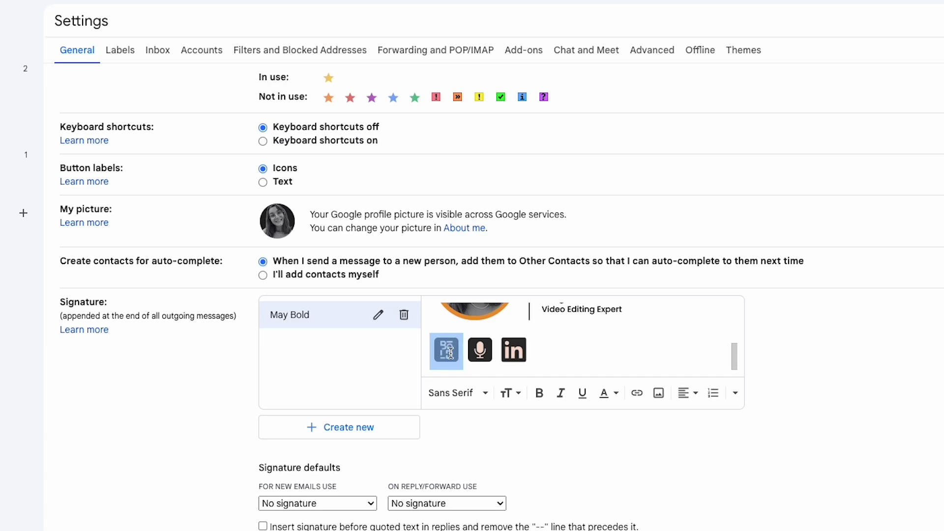
left_click(636, 392)
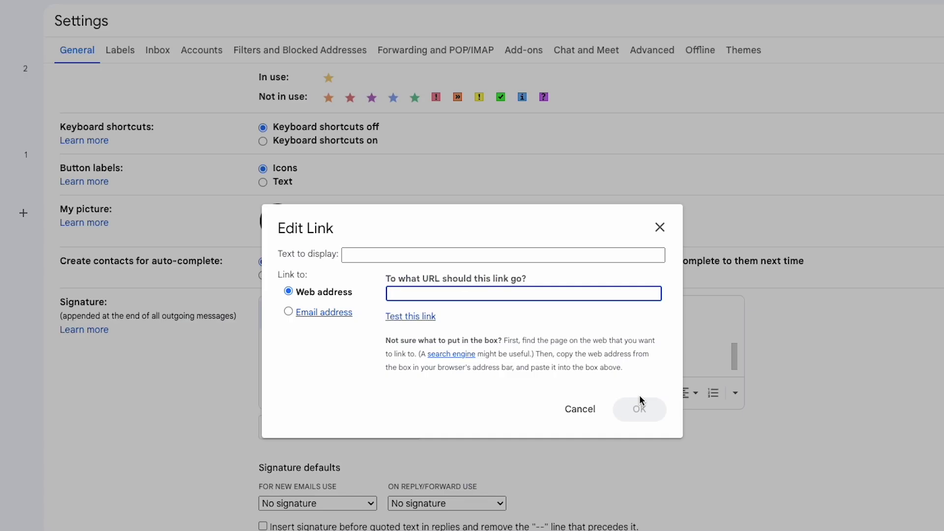
type("boldpmm.com")
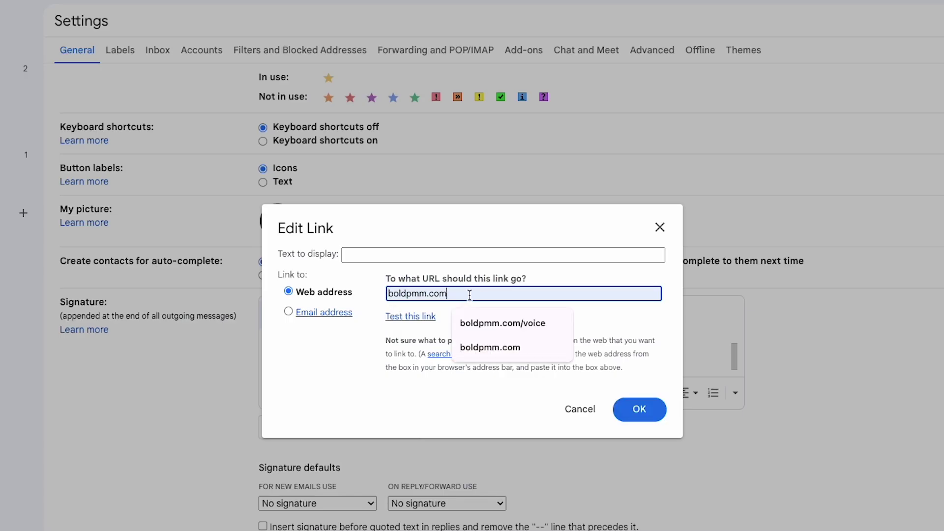
left_click(633, 415)
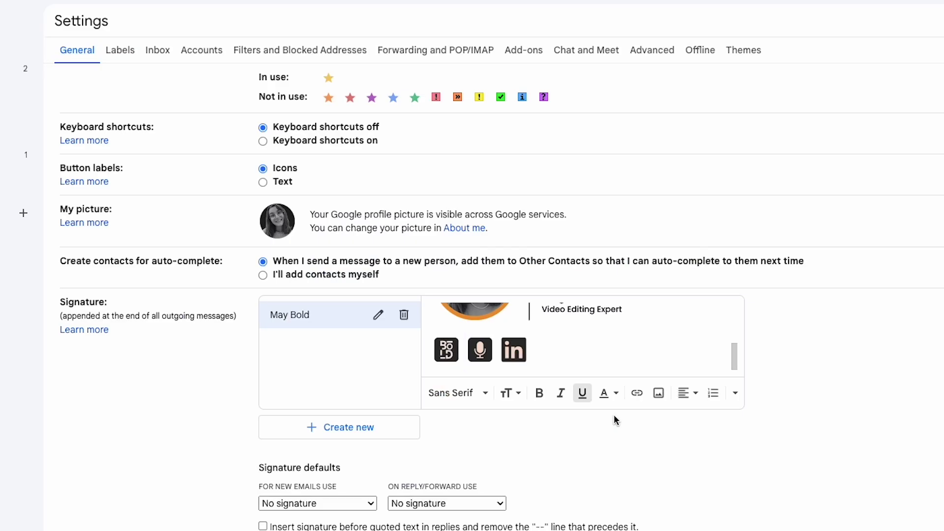
Link the microphone icon to boldpmm.com/voice.
double_click(489, 349)
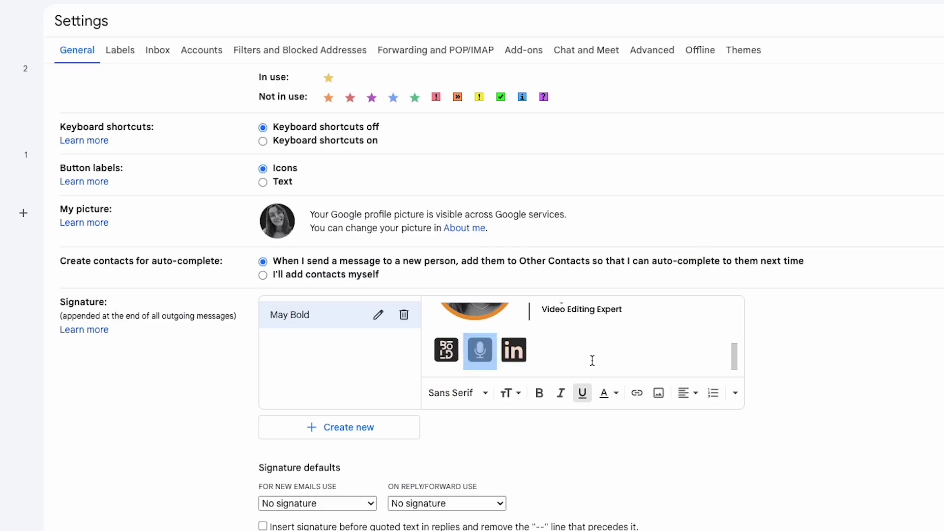
left_click(636, 393)
left_click(444, 297)
left_click(498, 349)
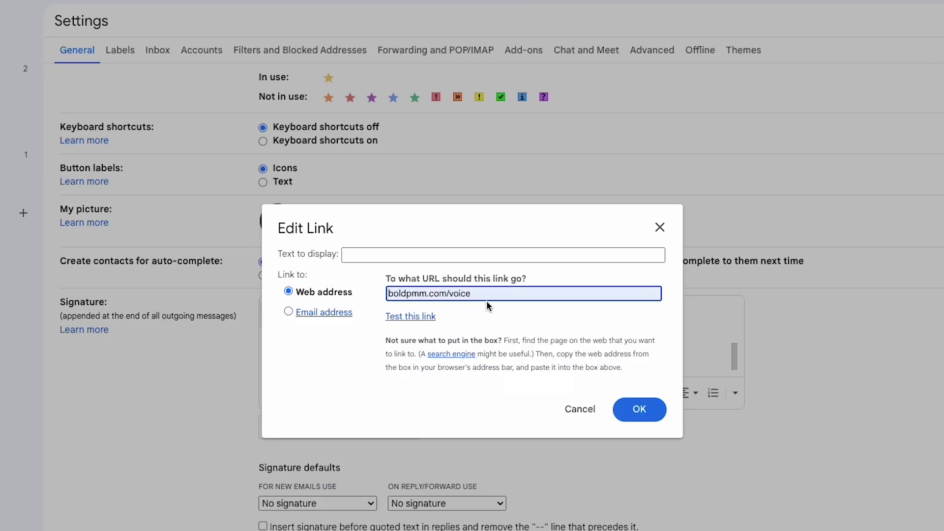
left_click(634, 409)
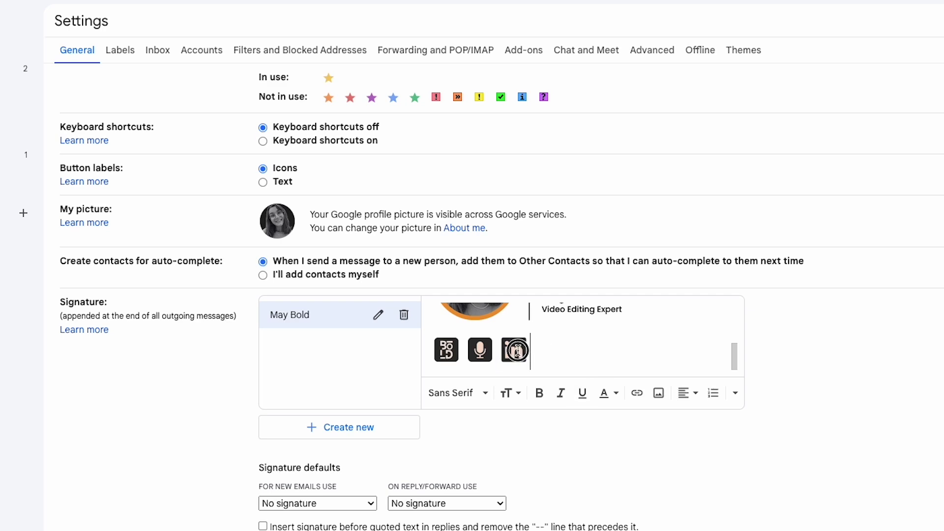
Link the LinkedIn icon to the pasted LinkedIn profile address.
left_click(511, 350)
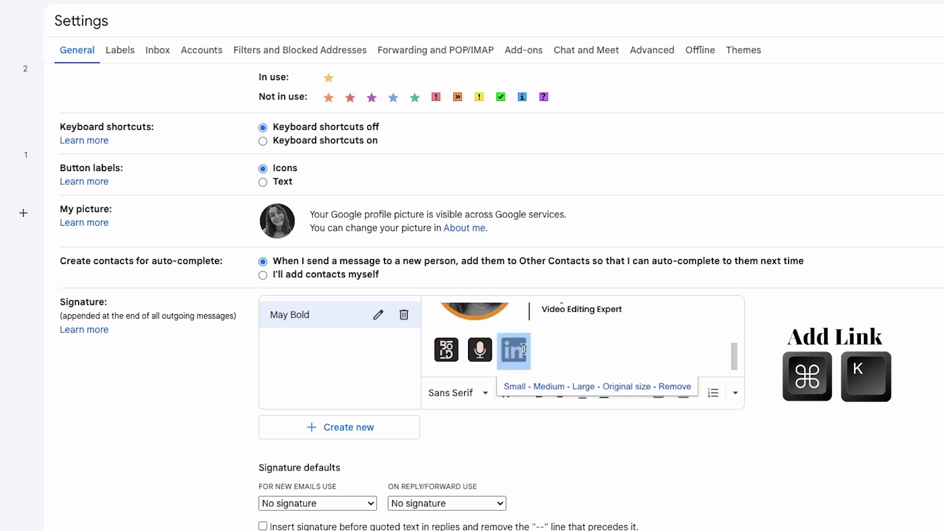
key("super+k")
left_click(416, 293)
key("super+v")
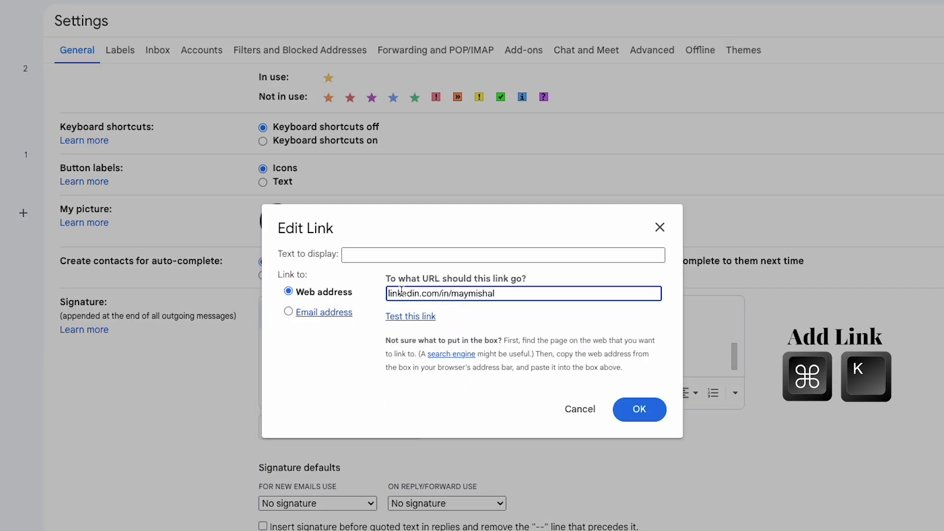
left_click(638, 409)
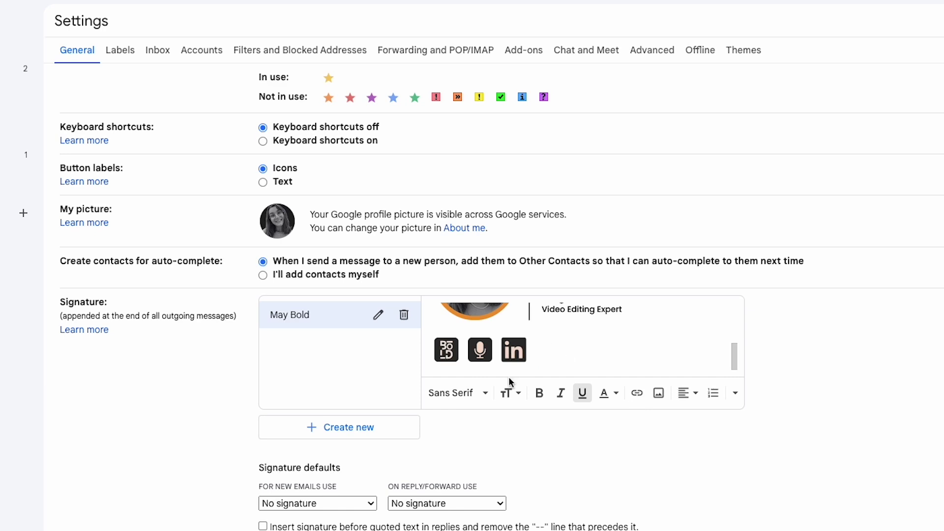
Choose the new signature under 'For new emails use' and save the changes.
scroll(508, 445, "down", 3)
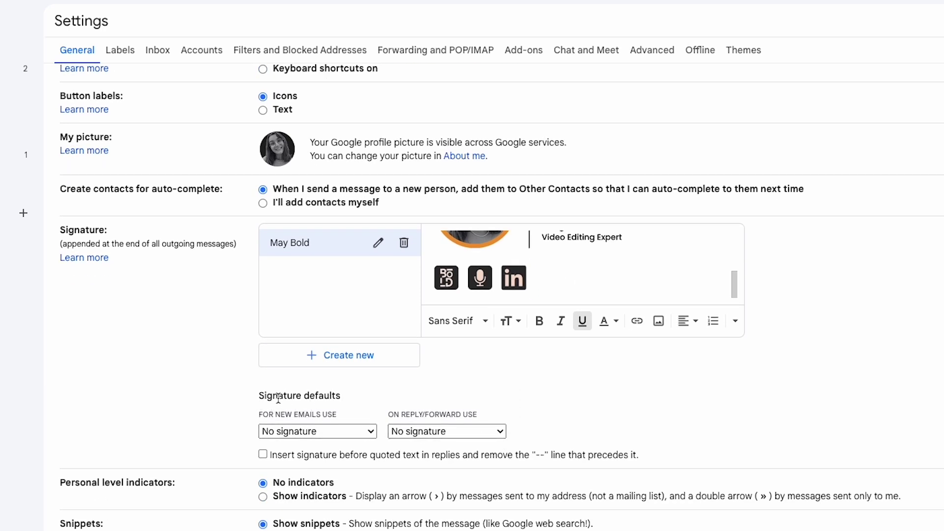
left_click(337, 431)
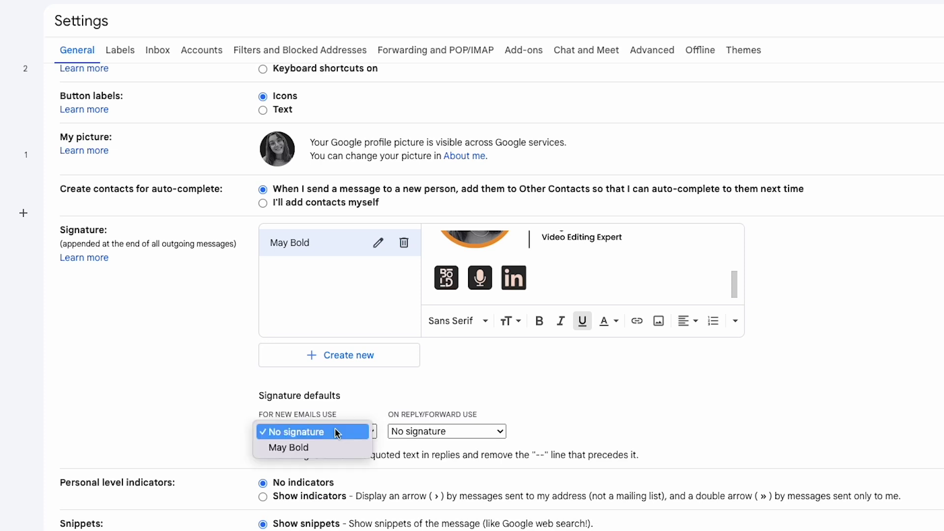
left_click(309, 447)
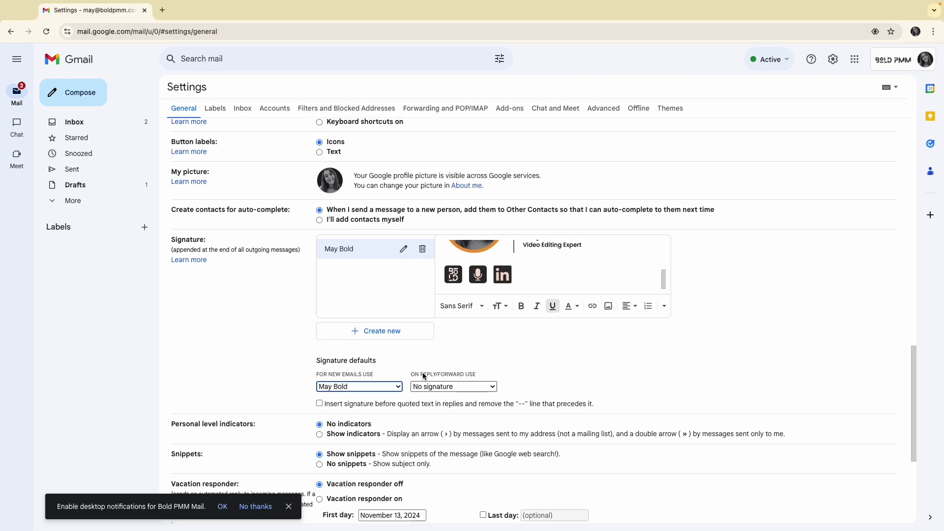
scroll(623, 385, "down", 5)
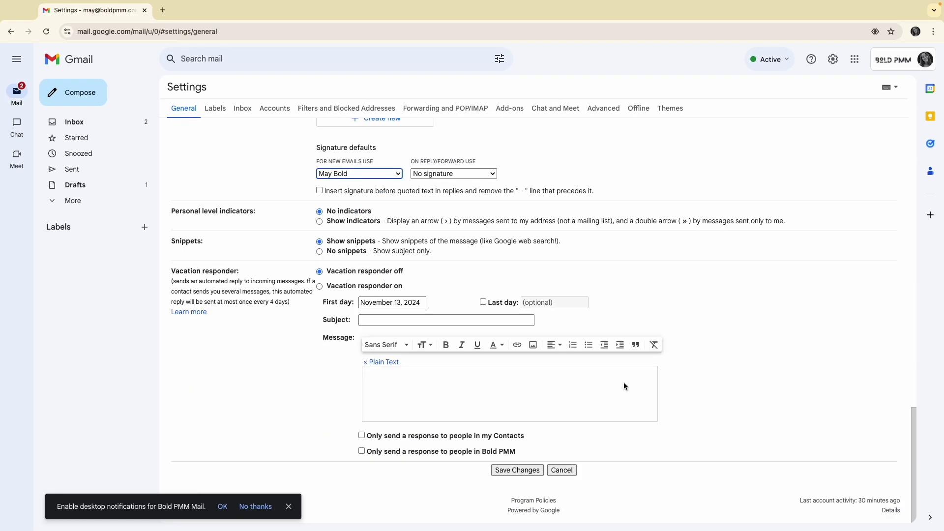
left_click(516, 472)
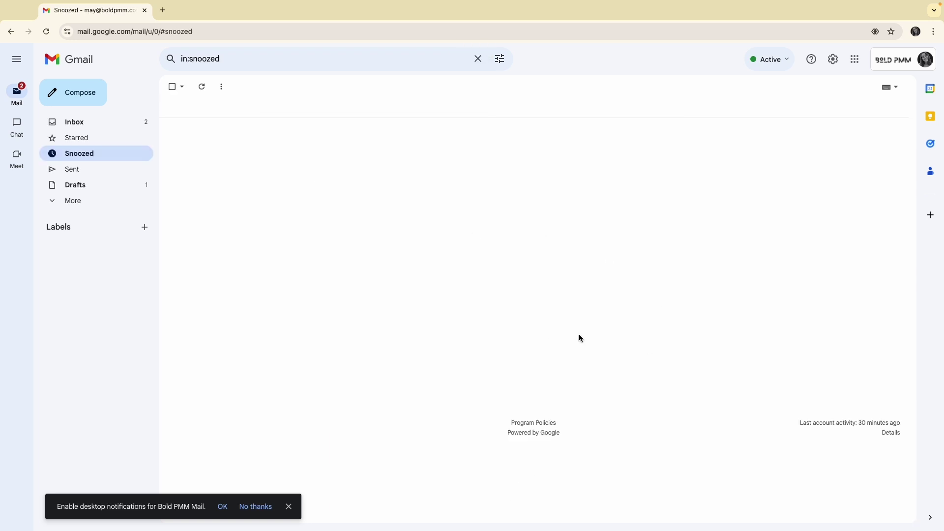
Start a new Gmail message and place the caret just above the signature with its three icons.
left_click(81, 102)
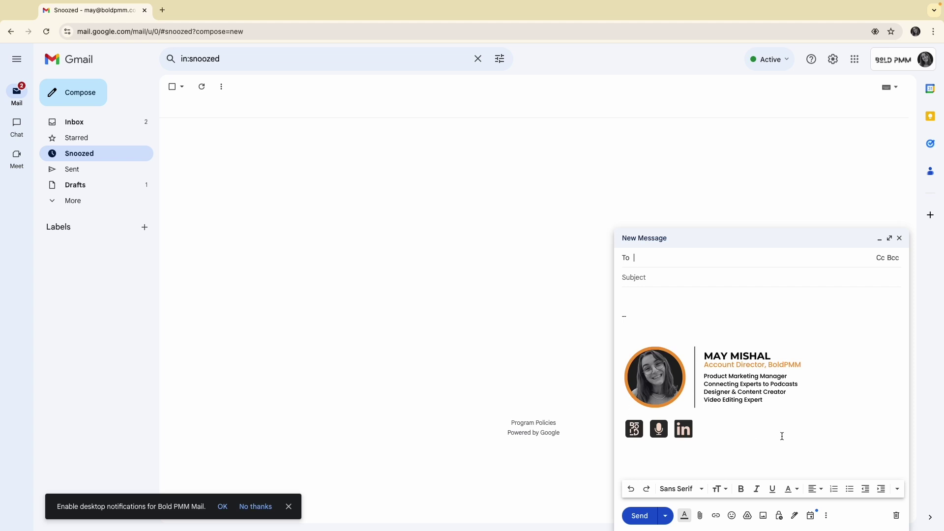
left_click(627, 309)
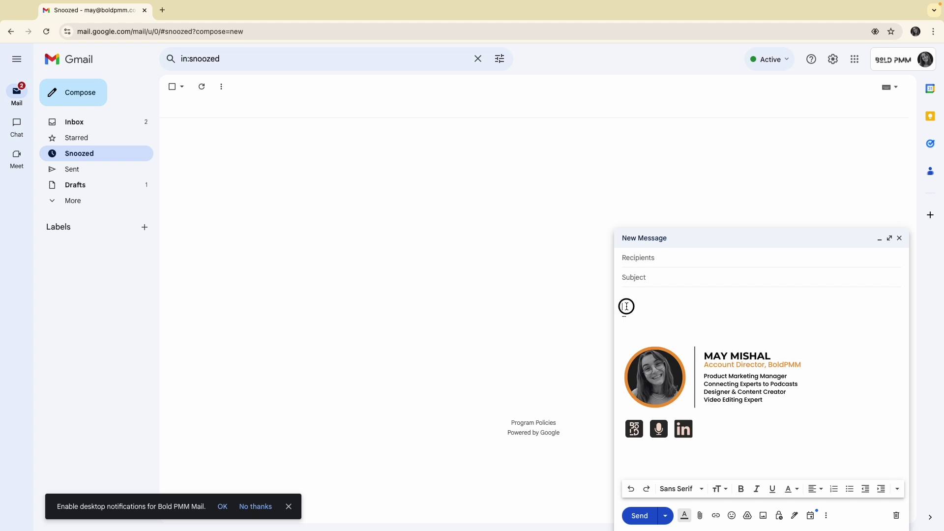
left_click(626, 334)
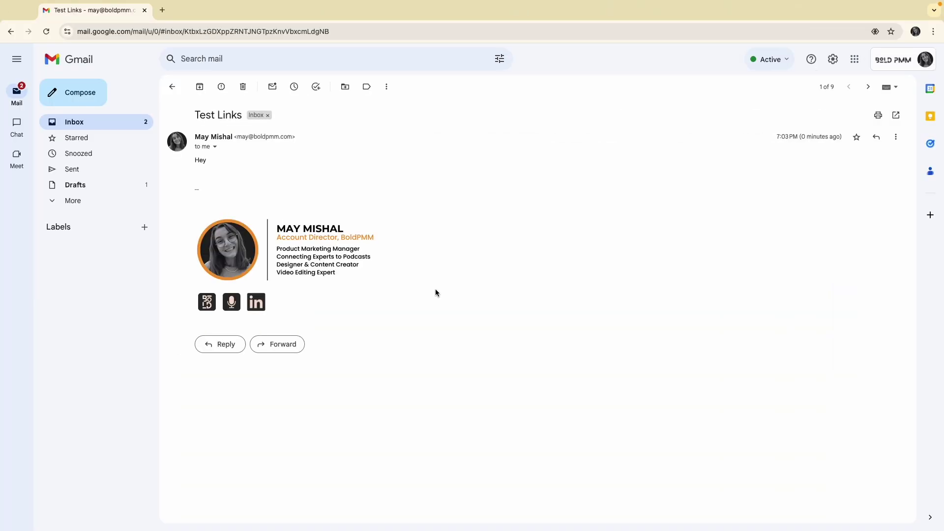
Test the logo and microphone signature icons, confirming they open boldpmm.com and boldpmm.com/voice.
left_click(208, 300)
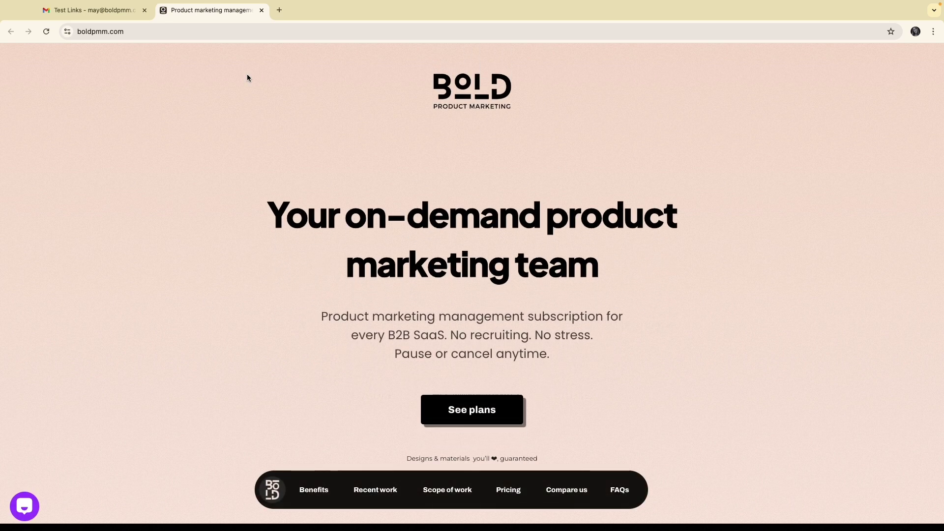
left_click(261, 10)
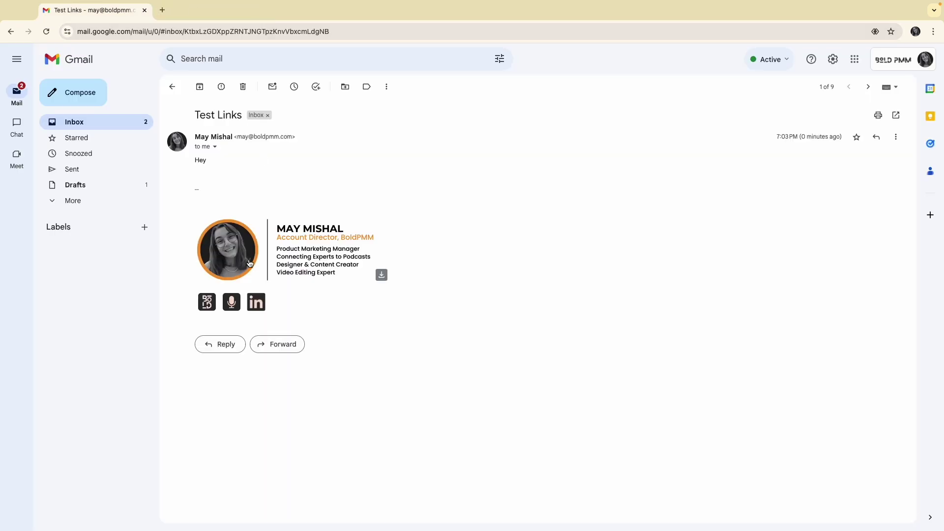
left_click(232, 303)
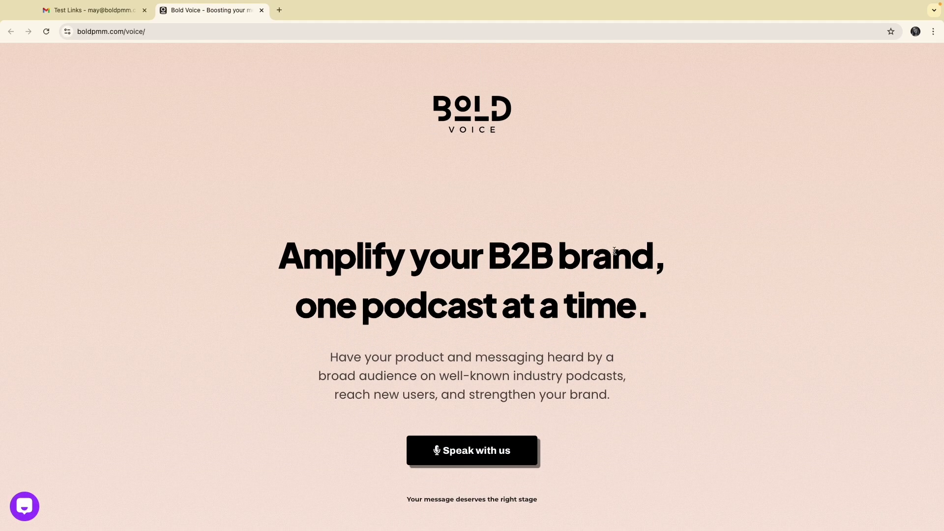
scroll(613, 252, "down", 4)
scroll(614, 251, "up", 4)
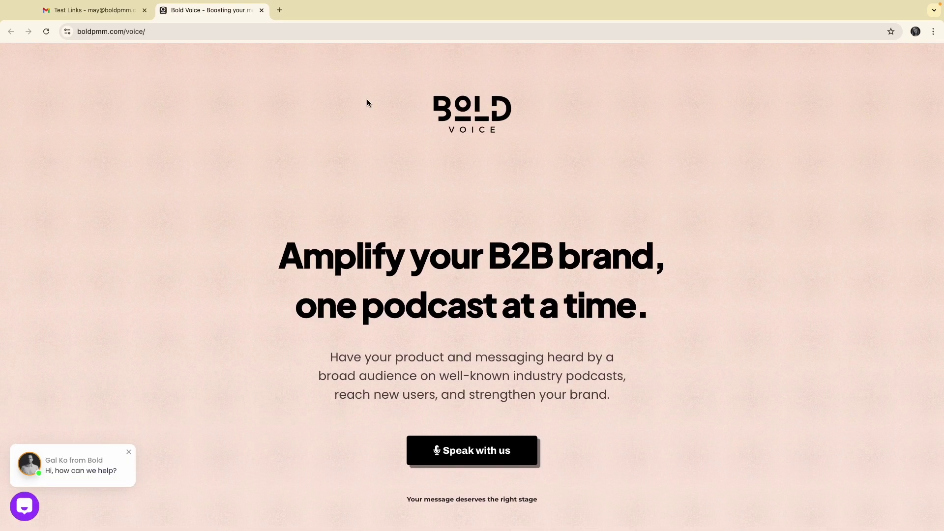
left_click(262, 9)
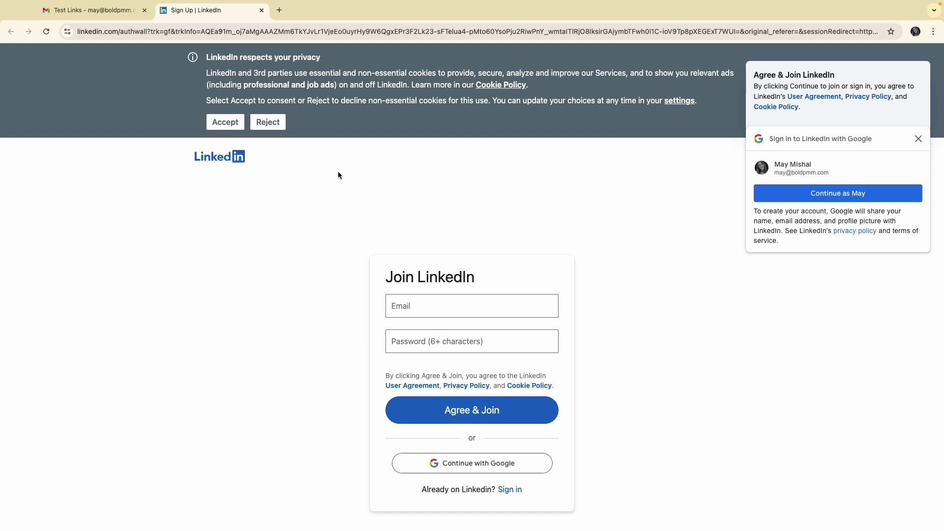
Close the LinkedIn sign-up page, then copy the LinkedIn icon's link and load it in a new window.
left_click(261, 11)
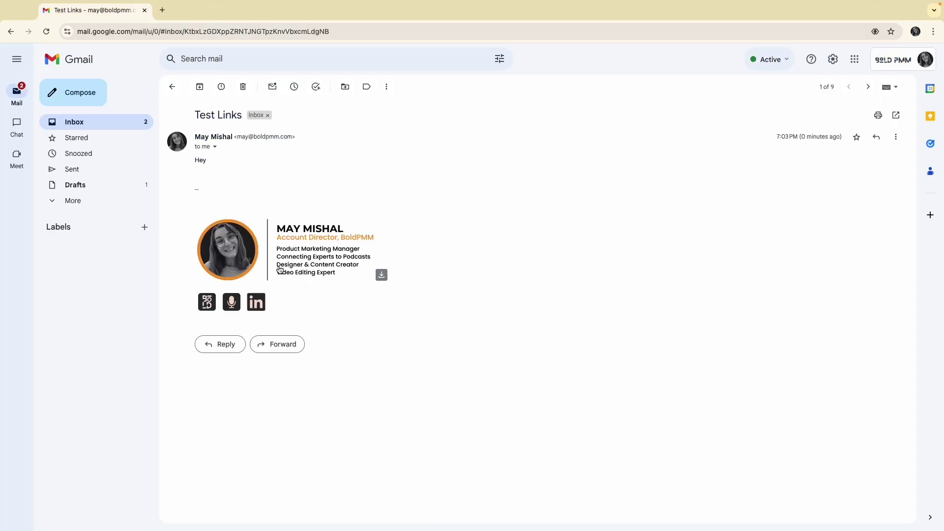
right_click(258, 305)
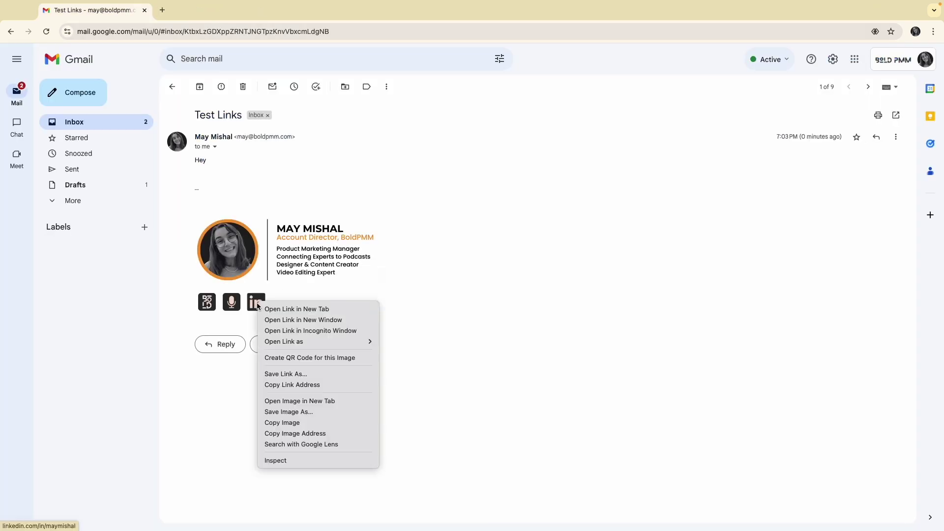
left_click(298, 382)
key("super+n")
key("super+v")
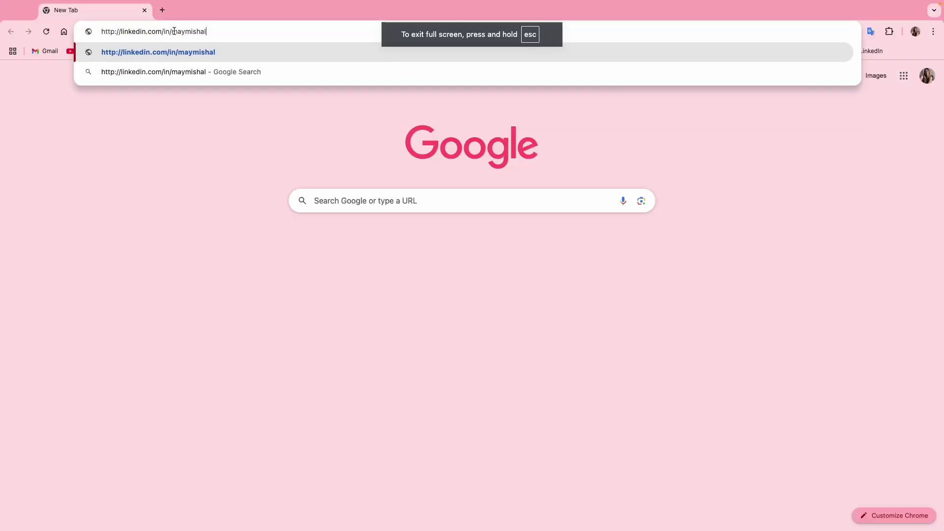
key("Return")
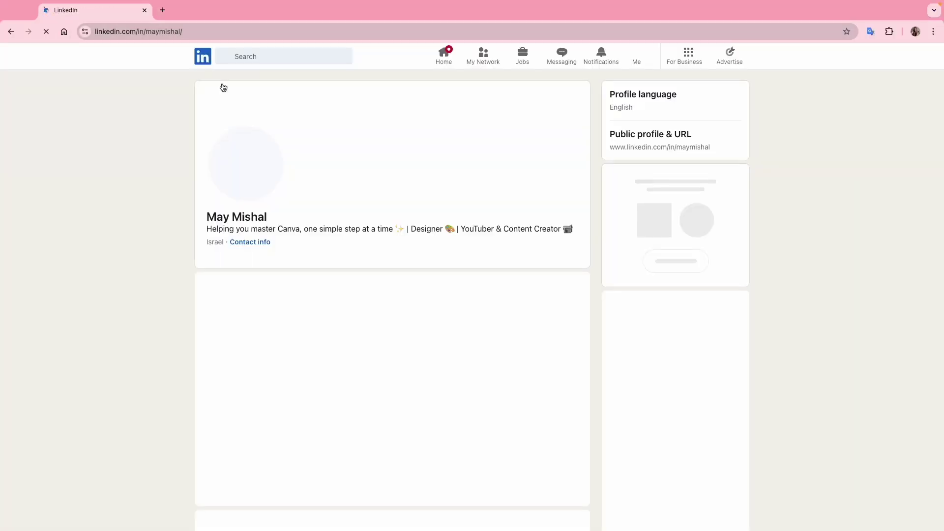